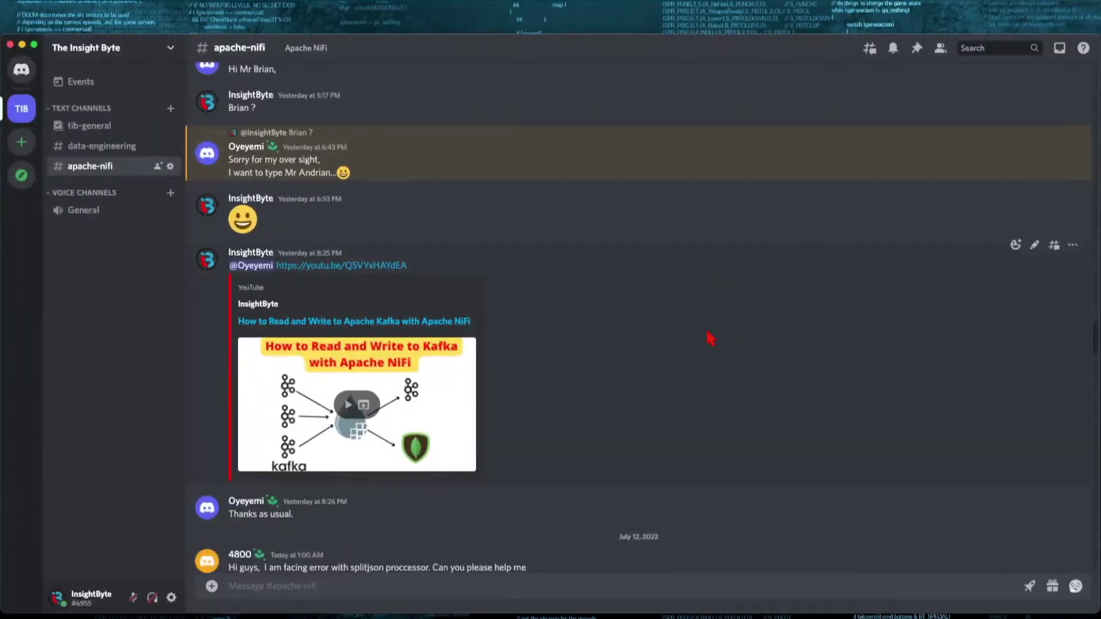
# - Read through the recent #apache-nifi messages in Discord, then minimize the Discord window
pyautogui.scroll(1, 708, 337)
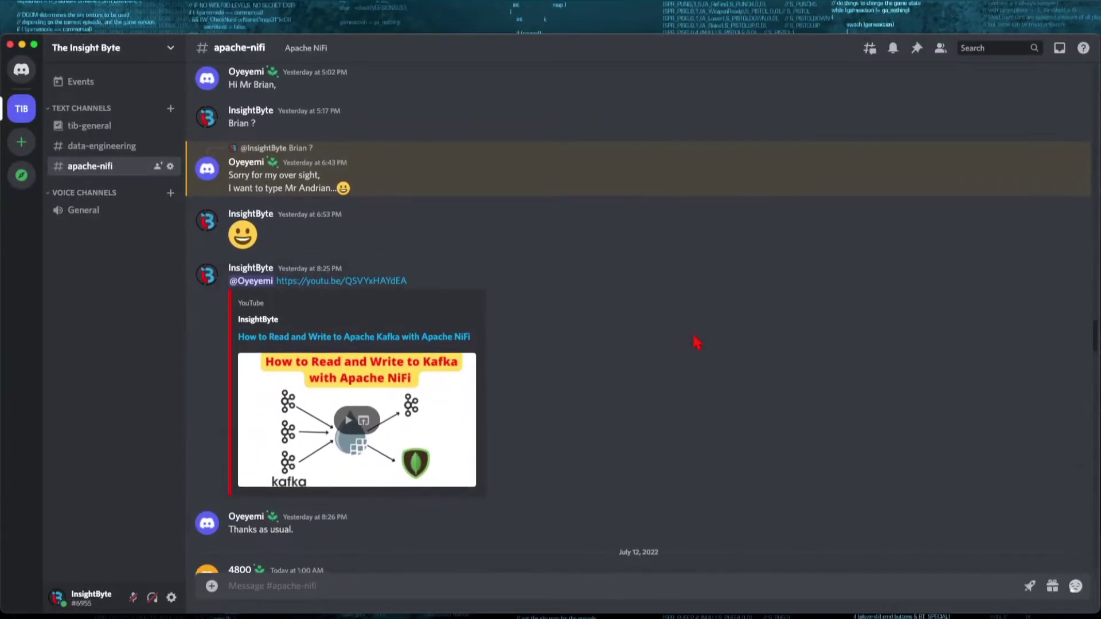
pyautogui.scroll(-6, 697, 342)
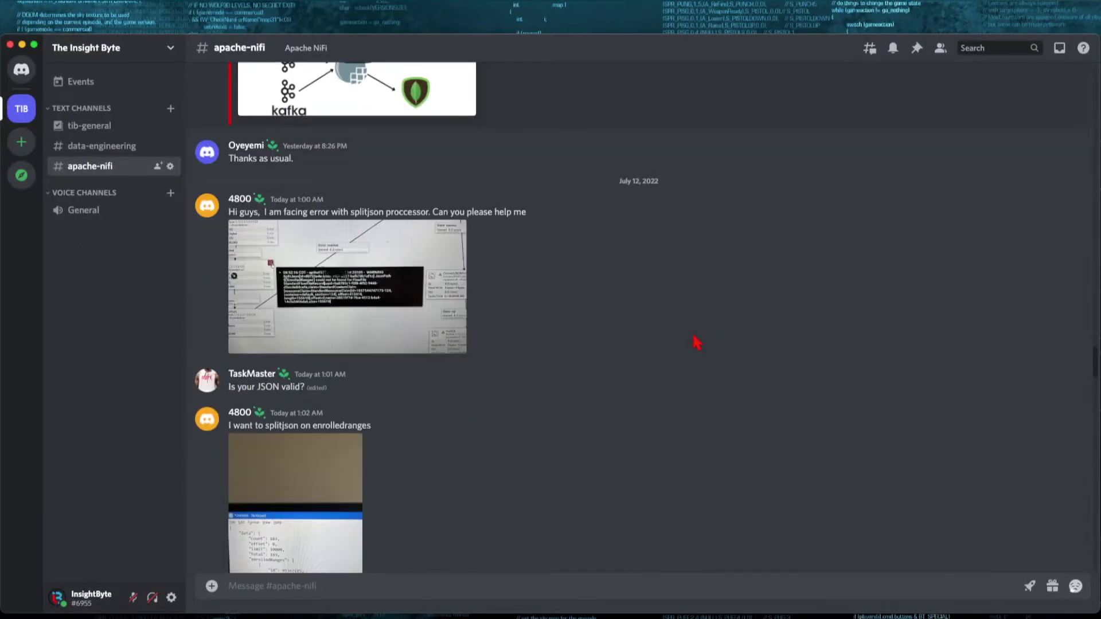
pyautogui.scroll(-6, 572, 378)
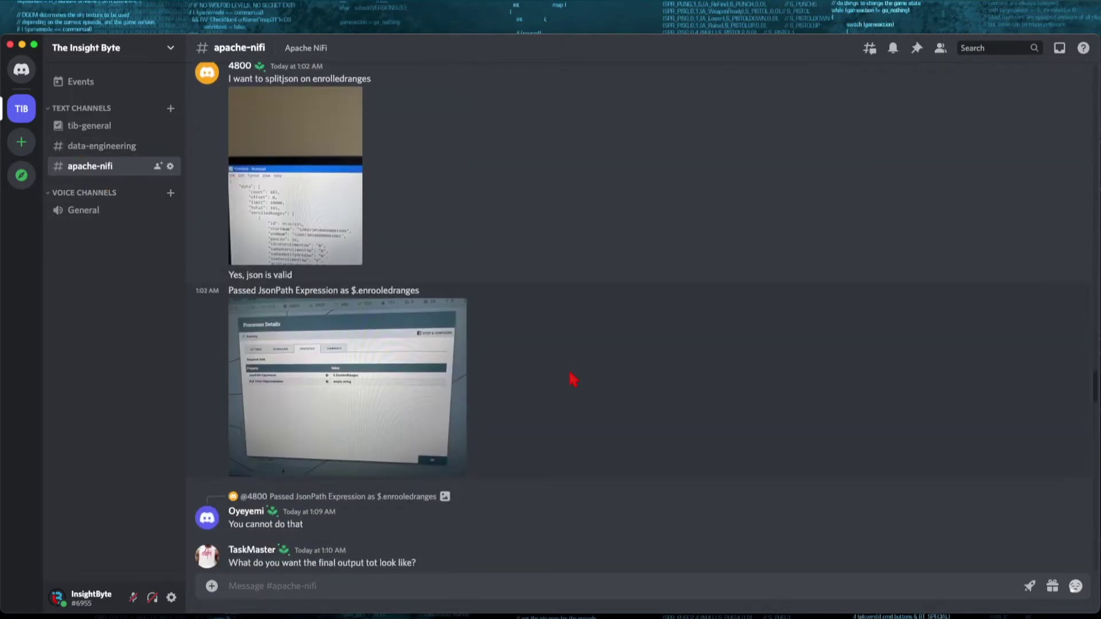
pyautogui.scroll(-7, 573, 377)
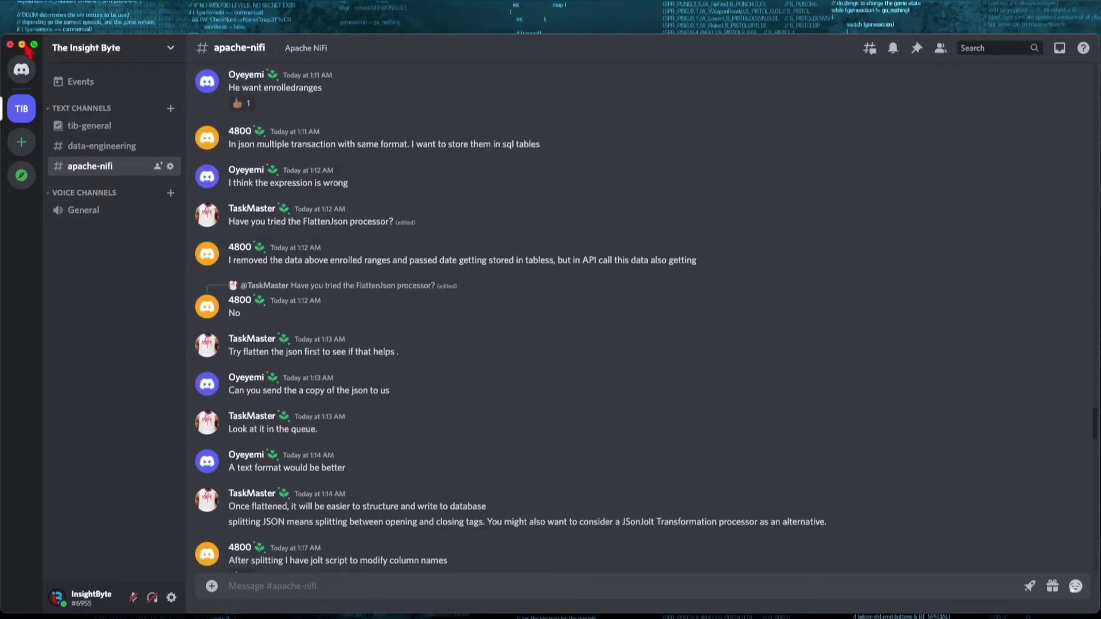
pyautogui.scroll(-1, 590, 339)
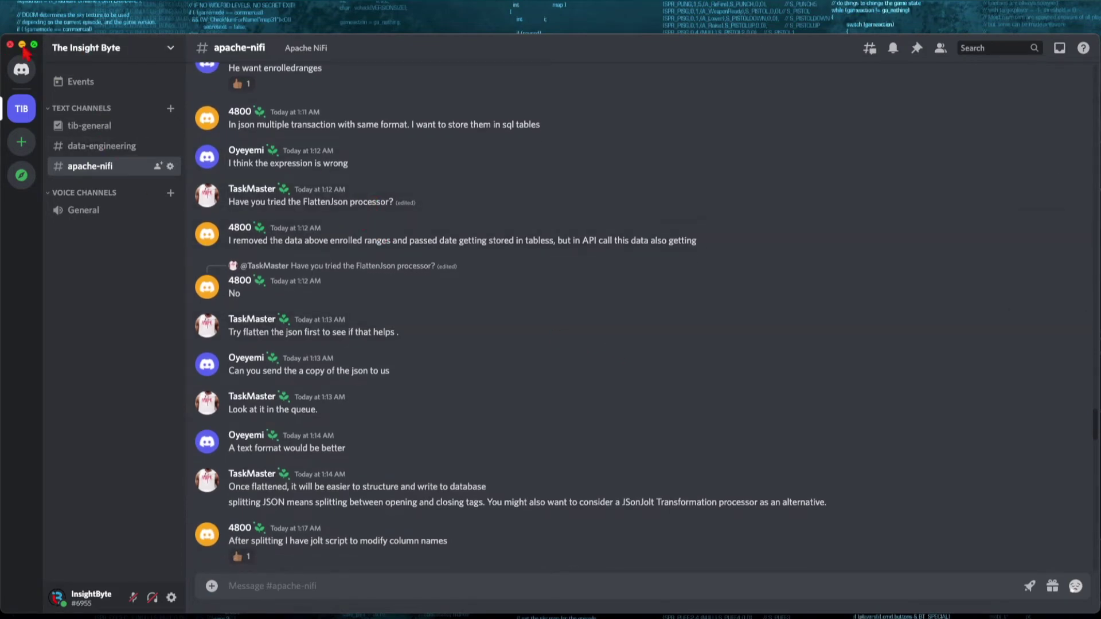
pyautogui.click(22, 45)
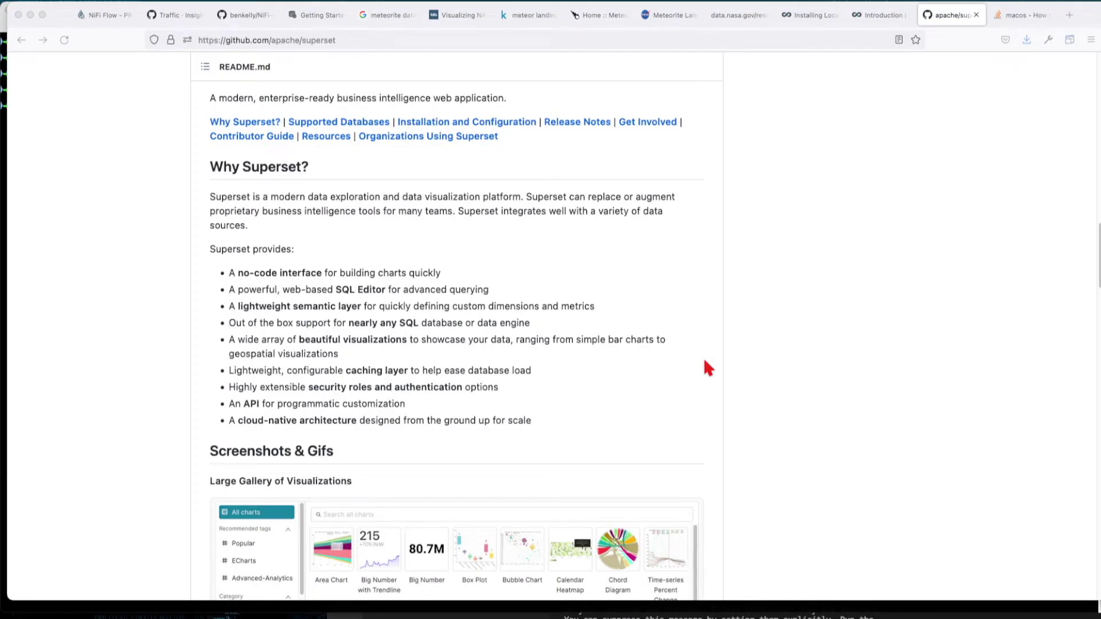
# - Switch from the Superset README in Firefox to the zsh Terminal window
pyautogui.press('super+Tab')
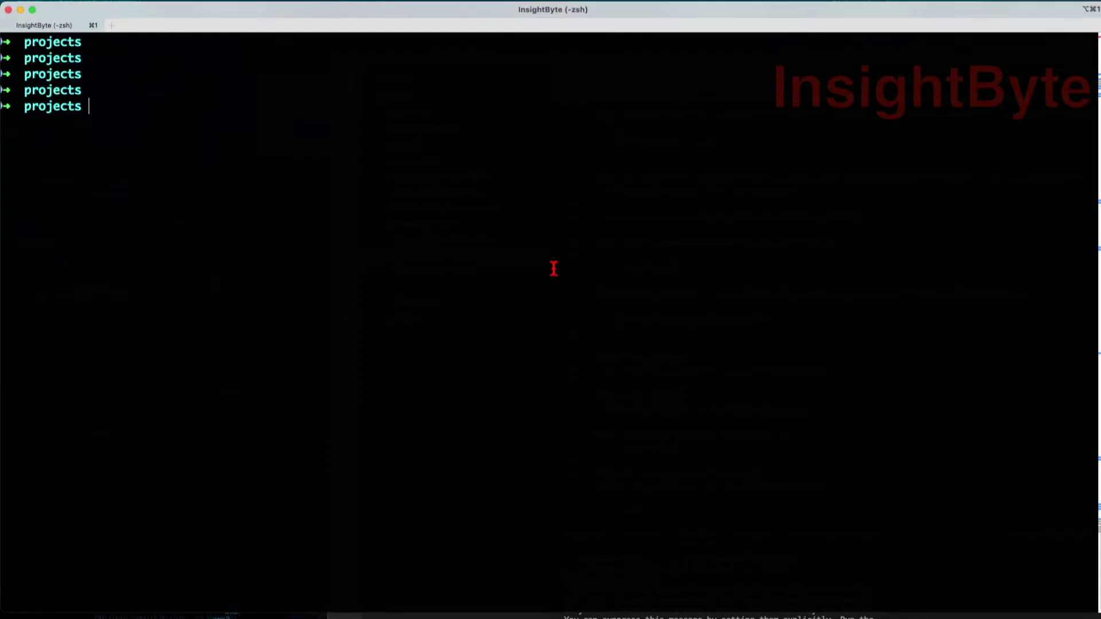
# - Launch Docker Desktop with open -a docker and check the current folder with pwd
pyautogui.write('open -a docker')
pyautogui.press('Return')
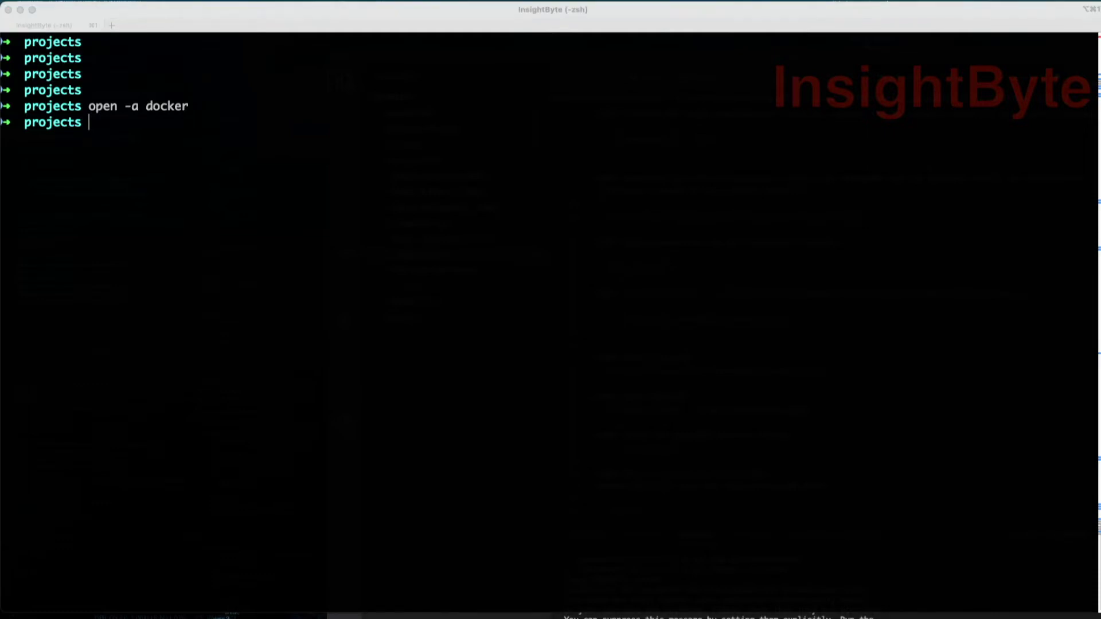
pyautogui.click(418, 221)
pyautogui.write('pwd')
pyautogui.press('Return')
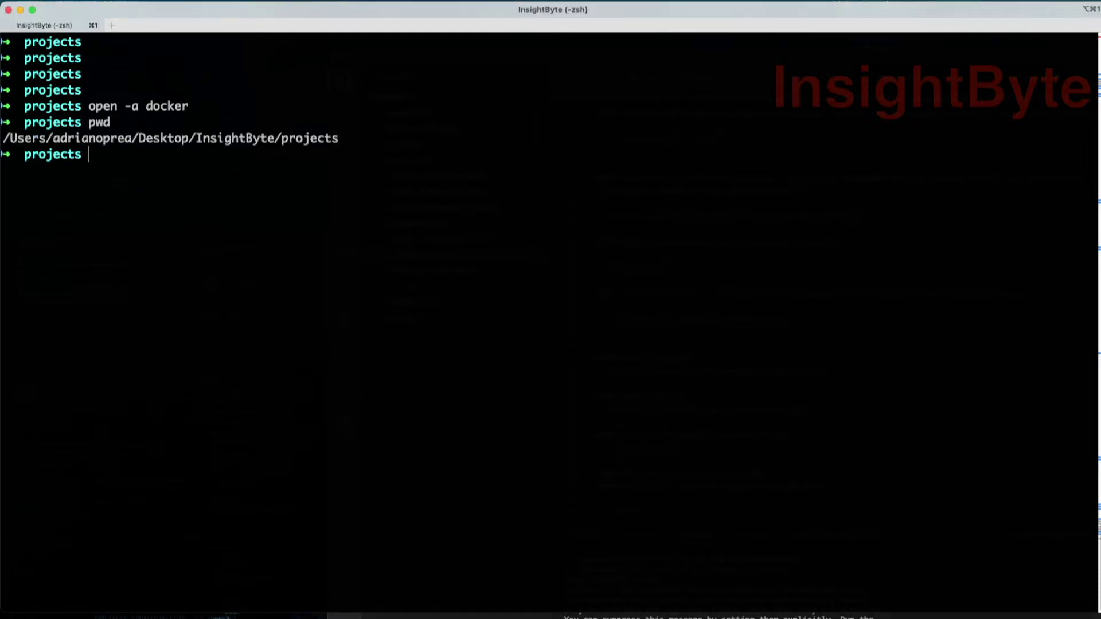
pyautogui.write('git clone https://github.com/apache/superset.git')
pyautogui.press('Return')
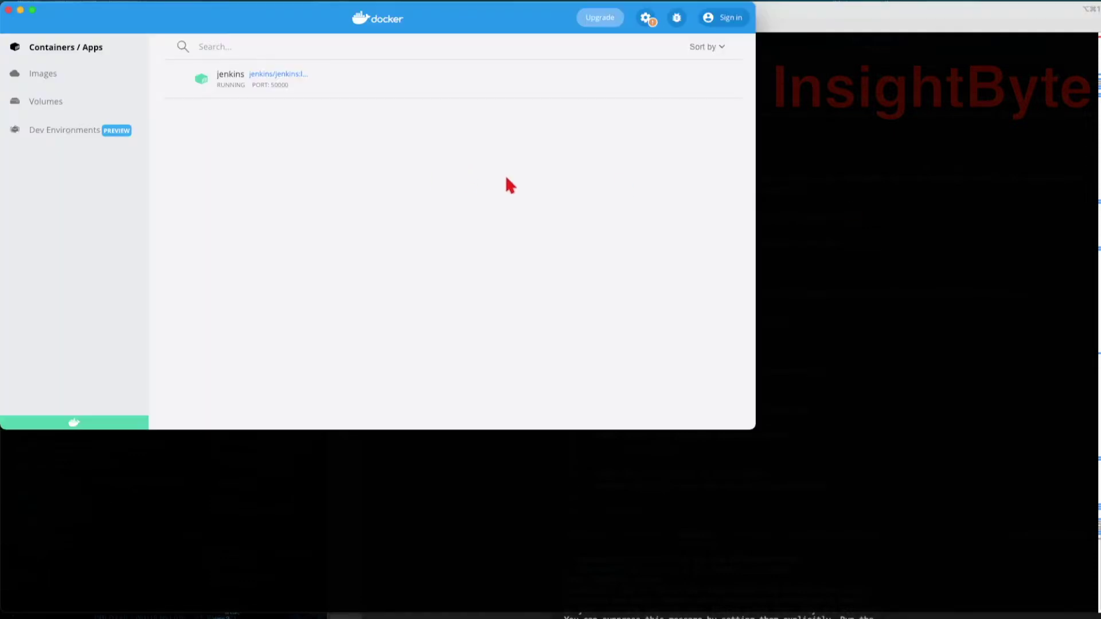
pyautogui.click(20, 10)
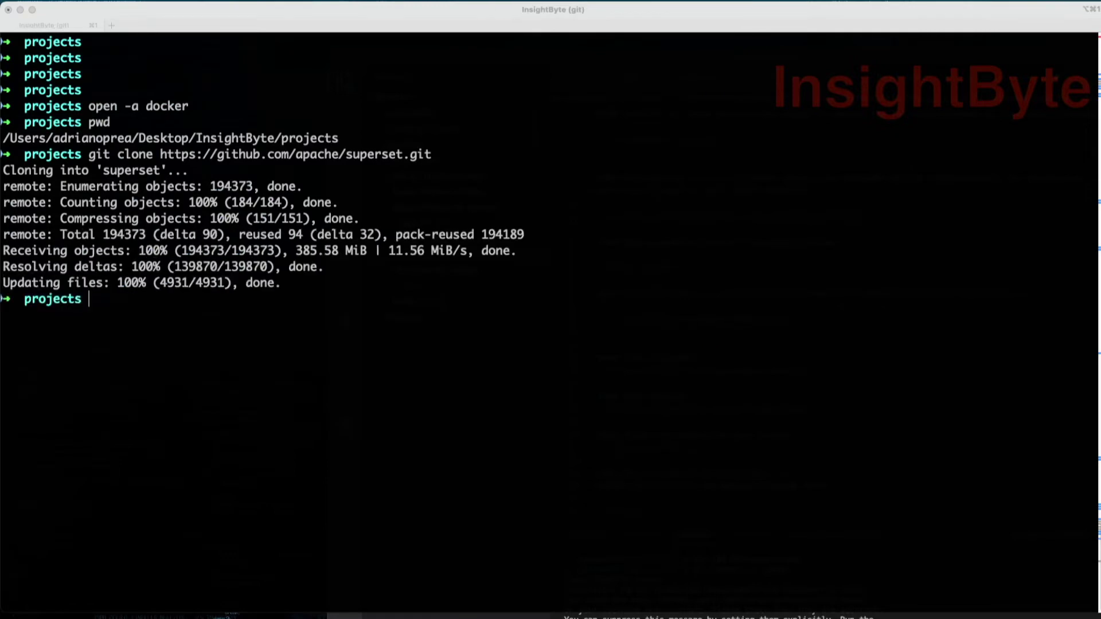
# - Enter the superset folder, list its files with ls -ltr, and select docker-compose-non-dev.yml
pyautogui.click(452, 364)
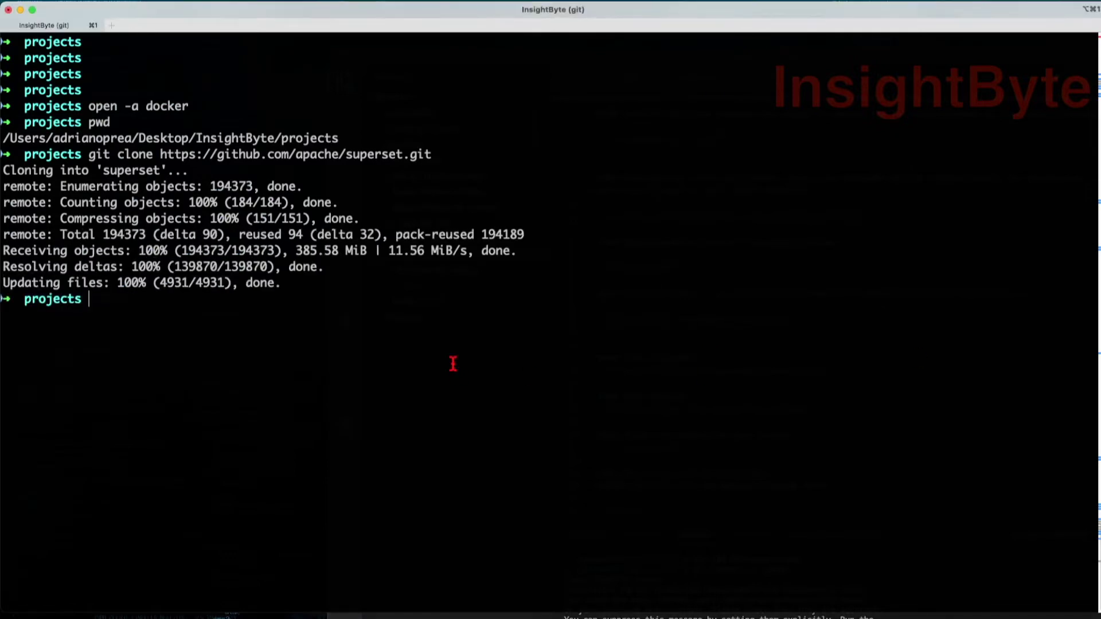
pyautogui.press('Return')
pyautogui.press('Return')
pyautogui.write('cd superset/')
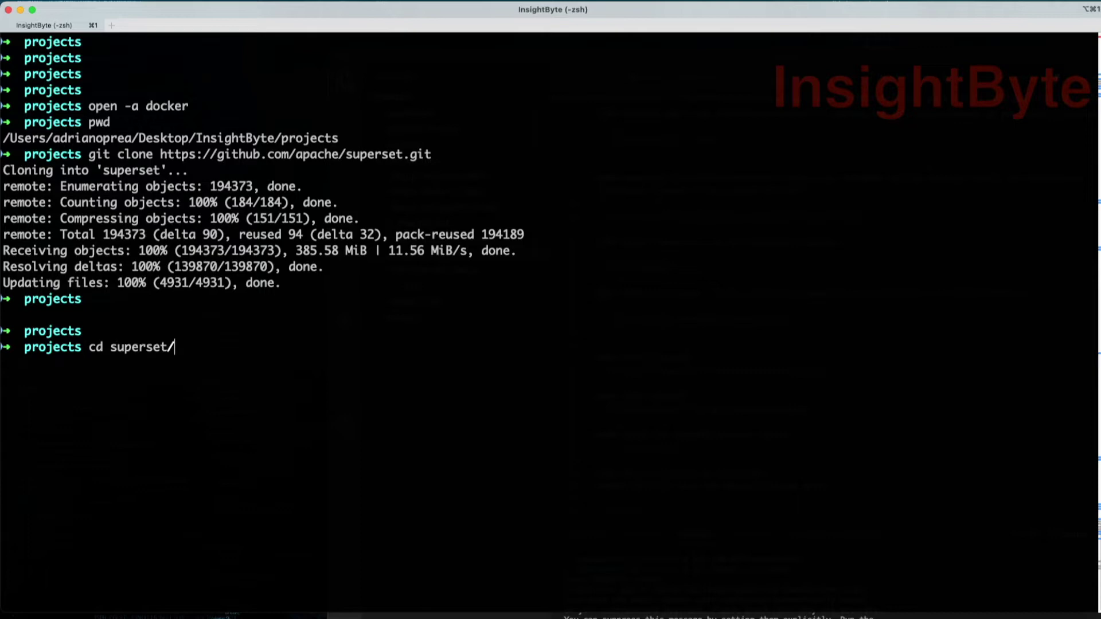
pyautogui.press('Return')
pyautogui.write('ls -ltr')
pyautogui.press('Return')
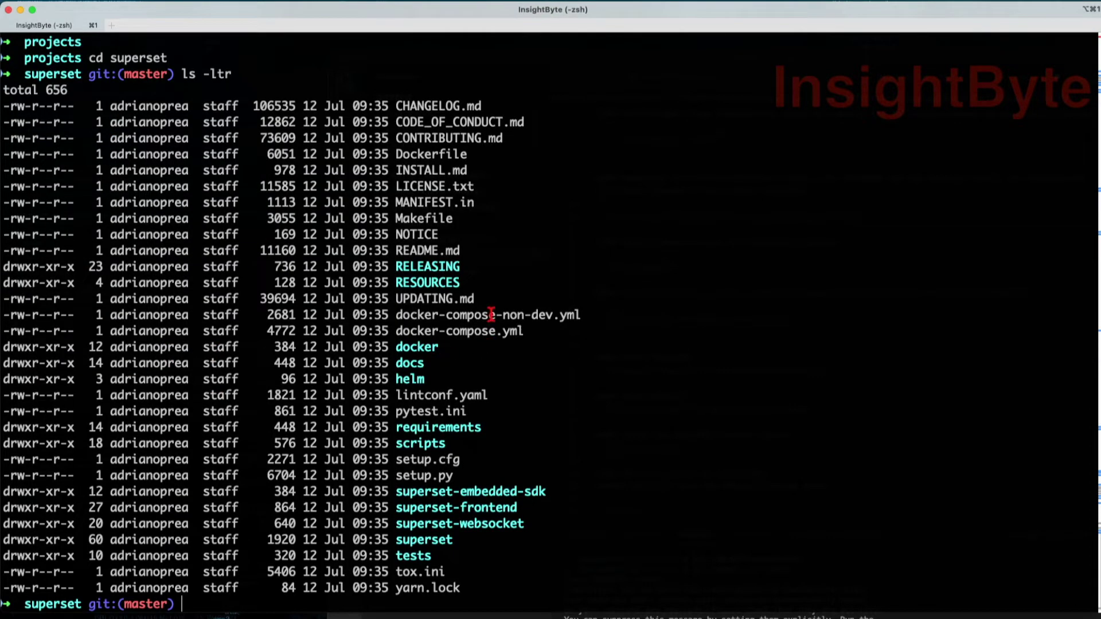
pyautogui.doubleClick(495, 315)
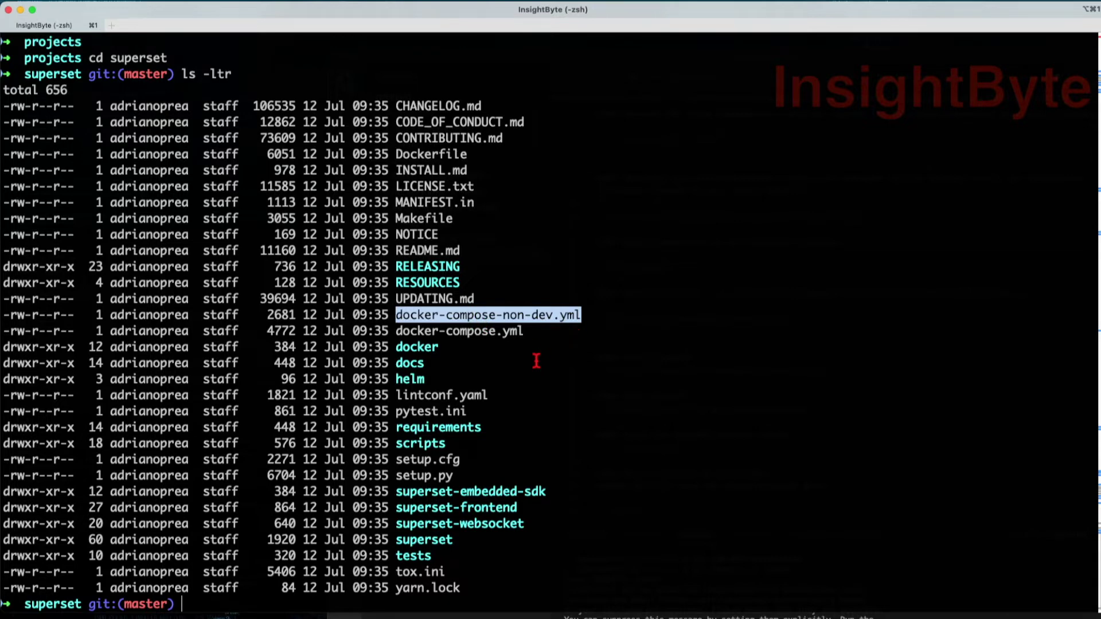
# - Clear the terminal and pull the images with docker-compose -f docker-compose-non-dev.yml pull
pyautogui.write('clear')
pyautogui.press('Return')
pyautogui.press('Return')
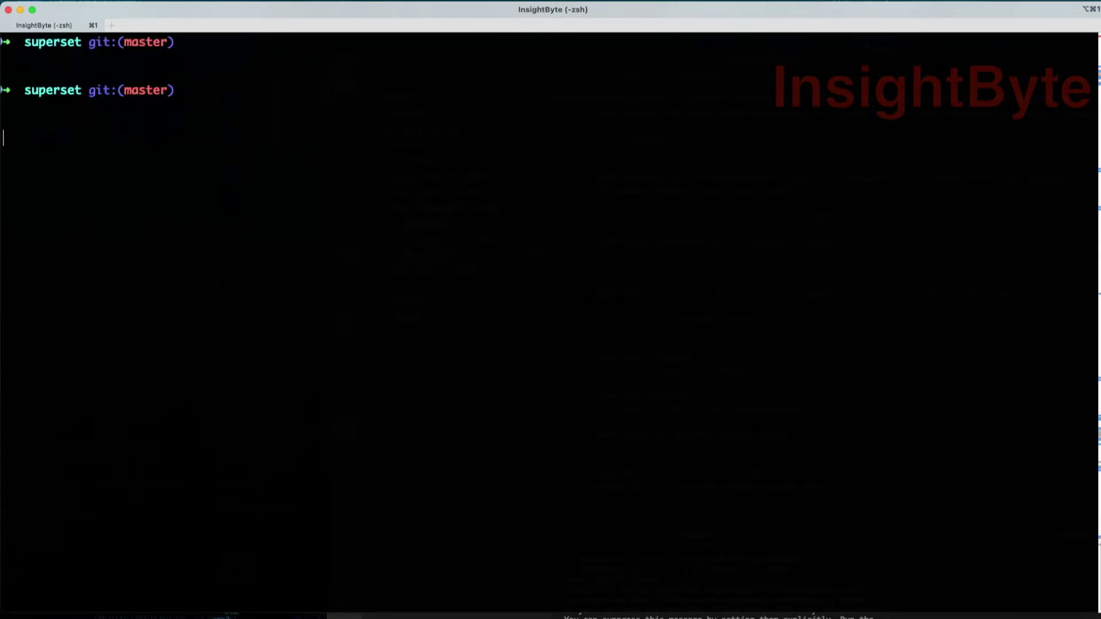
pyautogui.press('Return')
pyautogui.press('Return')
pyautogui.write('dok')
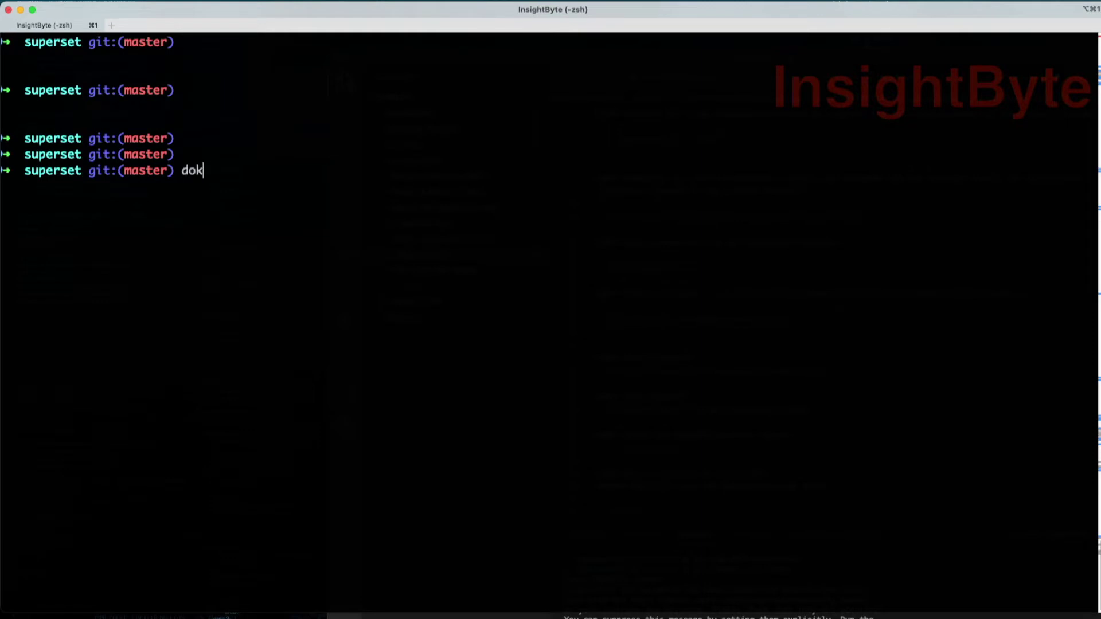
pyautogui.press('BackSpace')
pyautogui.write('docker-c')
pyautogui.press('Tab')
pyautogui.write('ompose -f ')
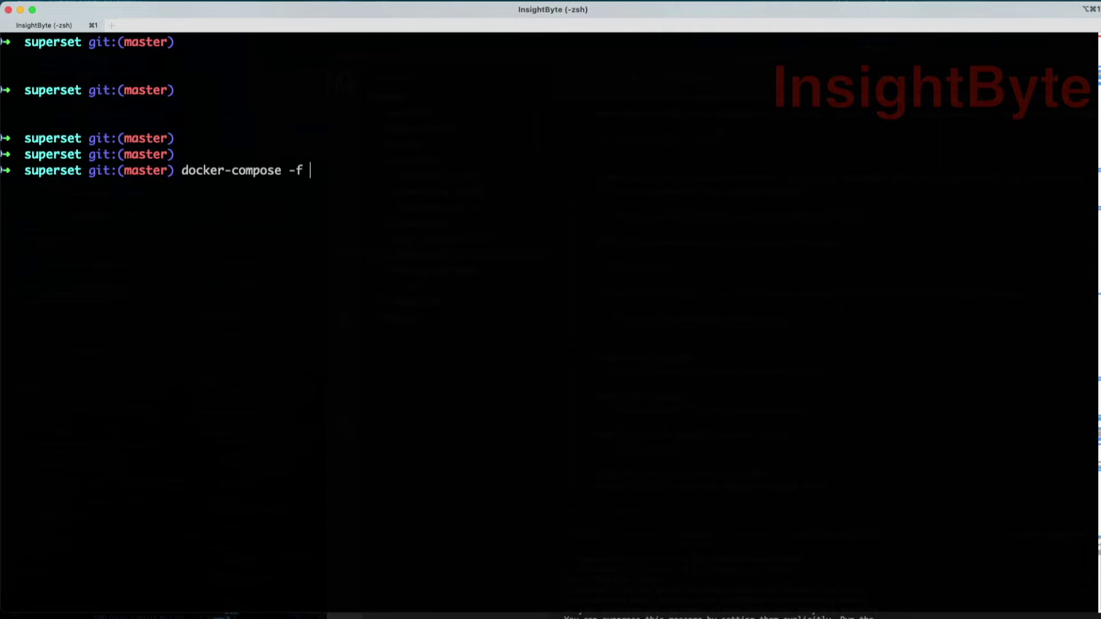
pyautogui.write('doc')
pyautogui.press('Tab')
pyautogui.write('ker-compose-non-dev.yml ')
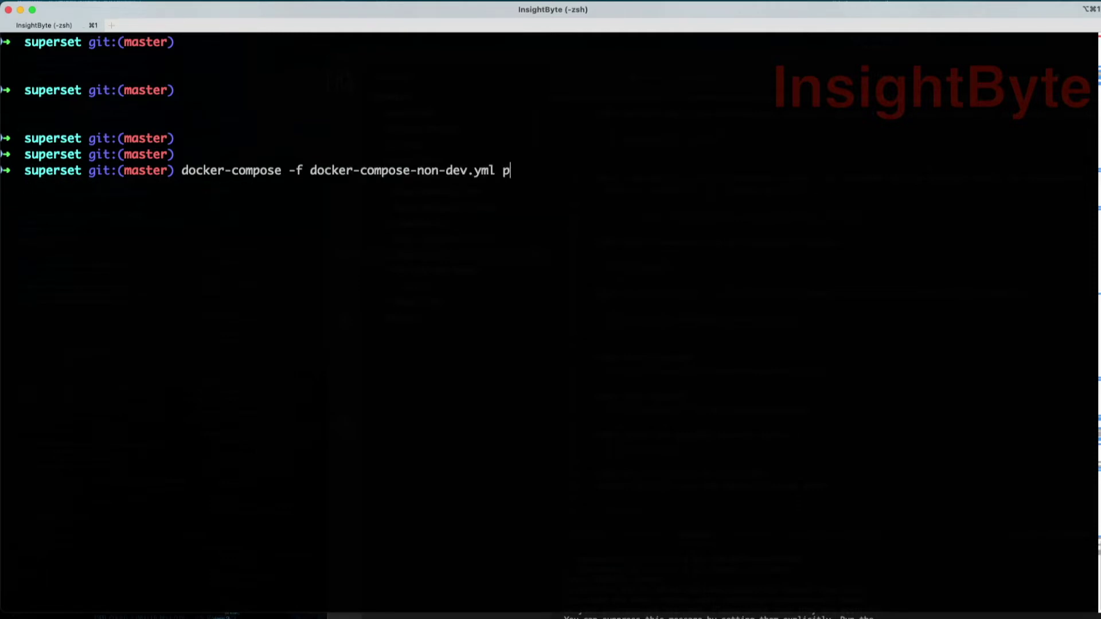
pyautogui.write('pull')
pyautogui.press('Return')
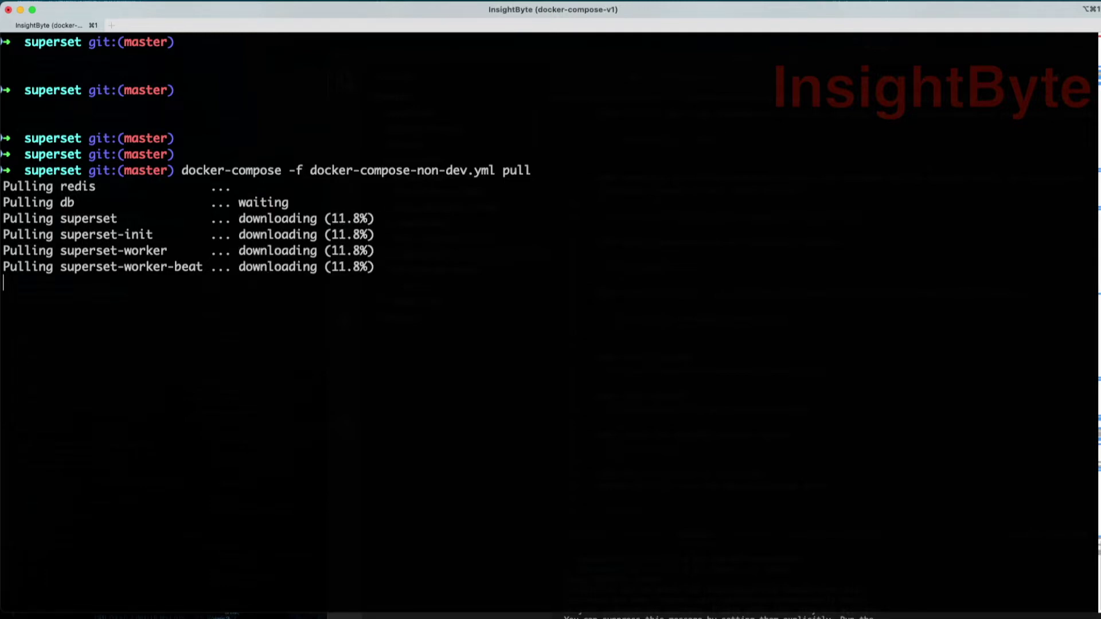
# - Start the Superset stack with docker-compose -f docker-compose-non-dev.yml up
pyautogui.click(715, 335)
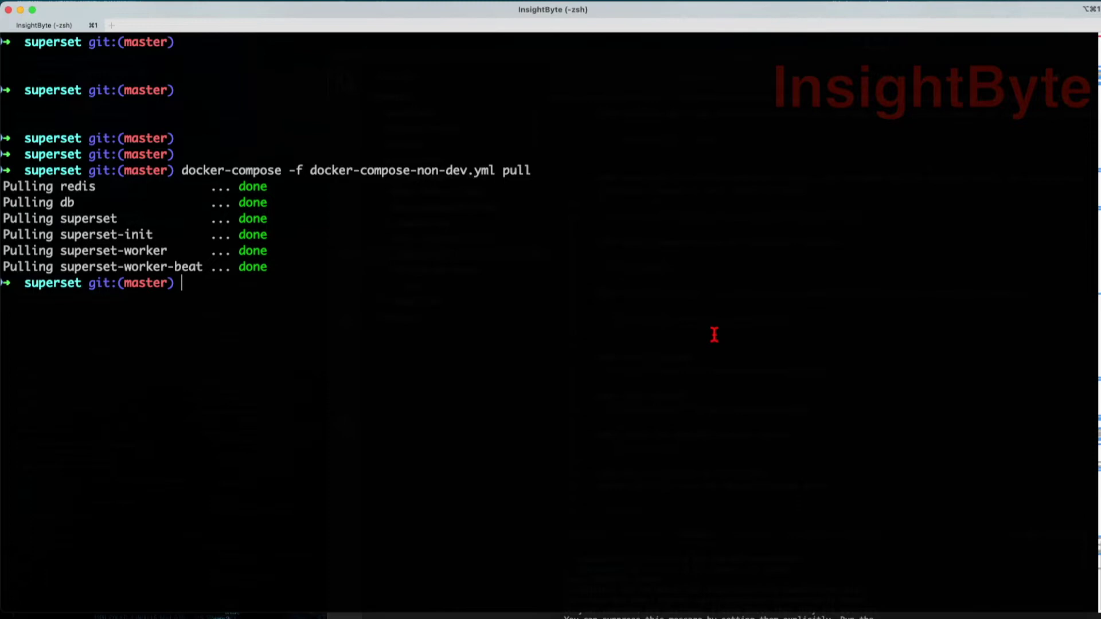
pyautogui.press('Up')
pyautogui.press('BackSpace')
pyautogui.press('BackSpace')
pyautogui.press('BackSpace')
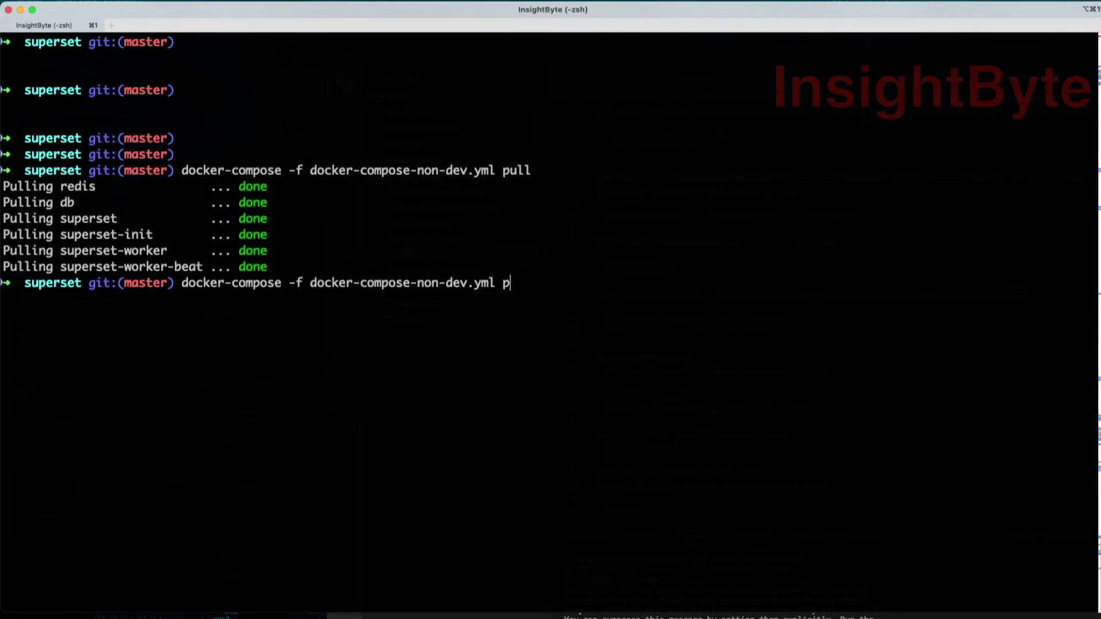
pyautogui.write('up')
pyautogui.press('Return')
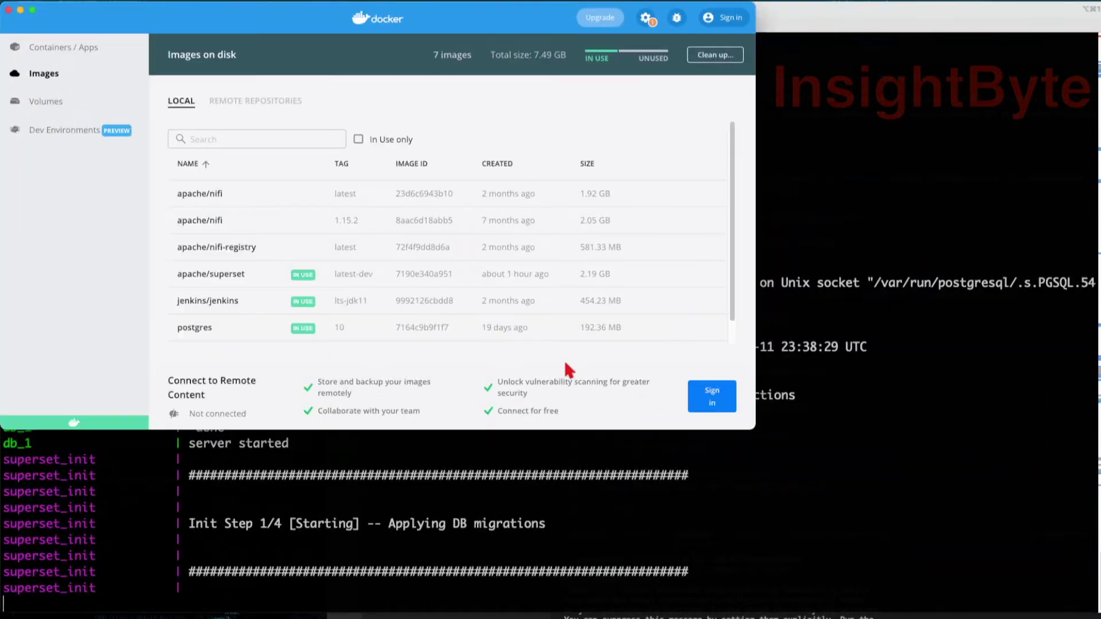
pyautogui.click(53, 48)
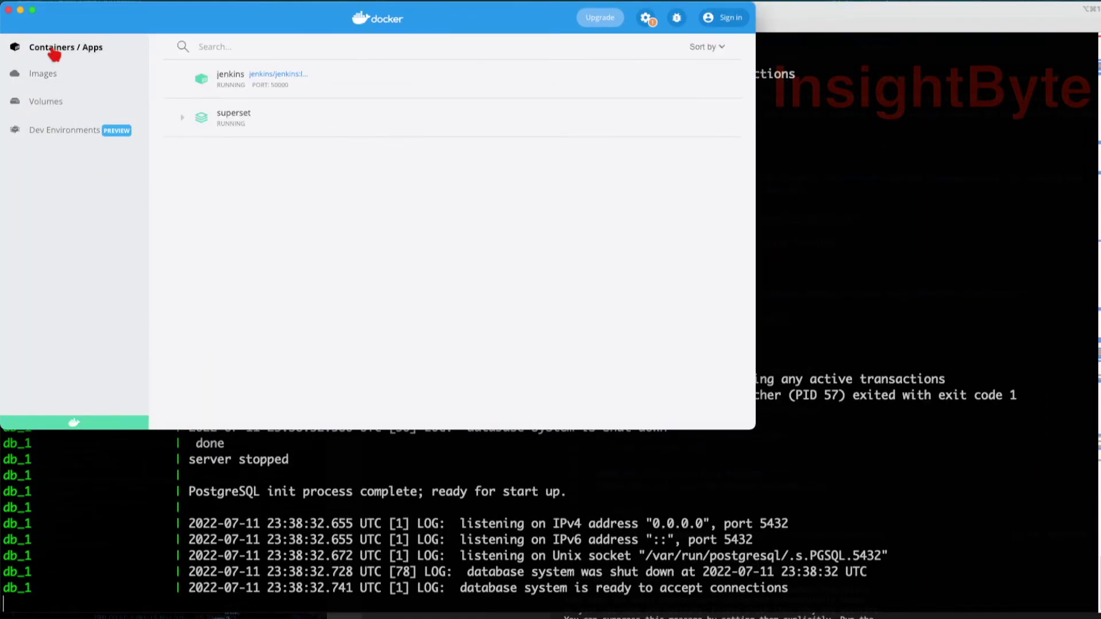
pyautogui.click(182, 119)
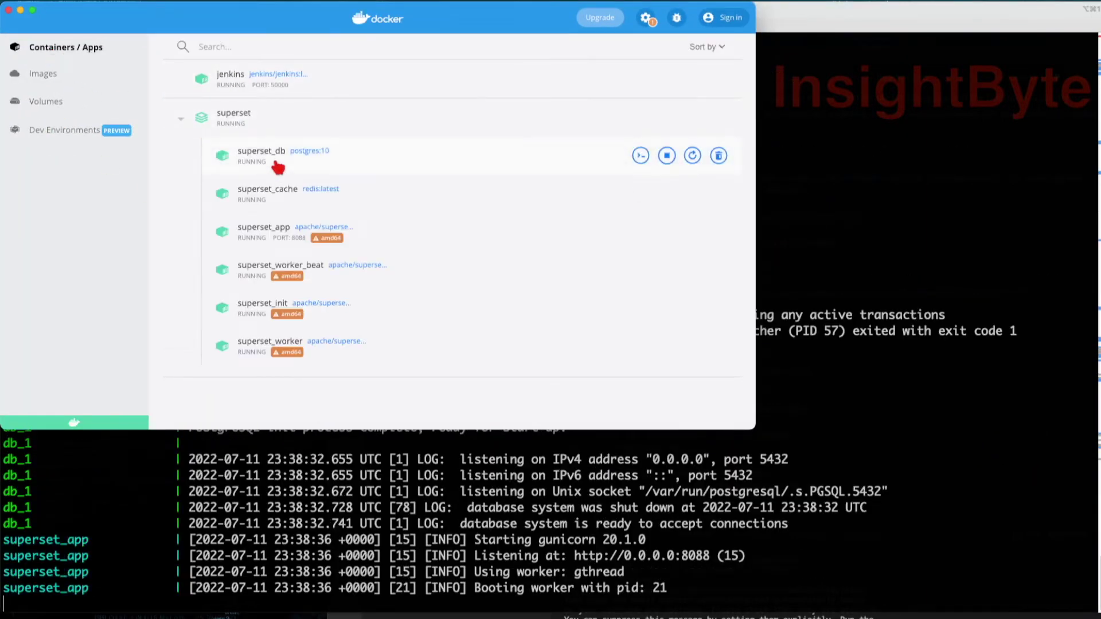
pyautogui.click(570, 591)
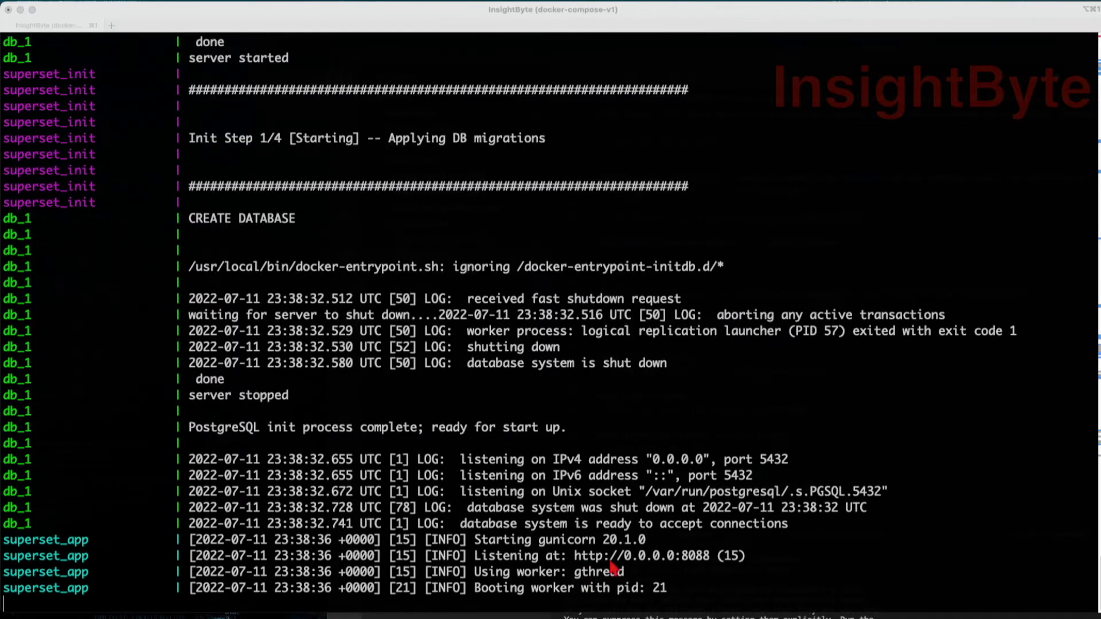
pyautogui.click(636, 564)
pyautogui.moveTo(575, 554); pyautogui.dragTo(709, 554)
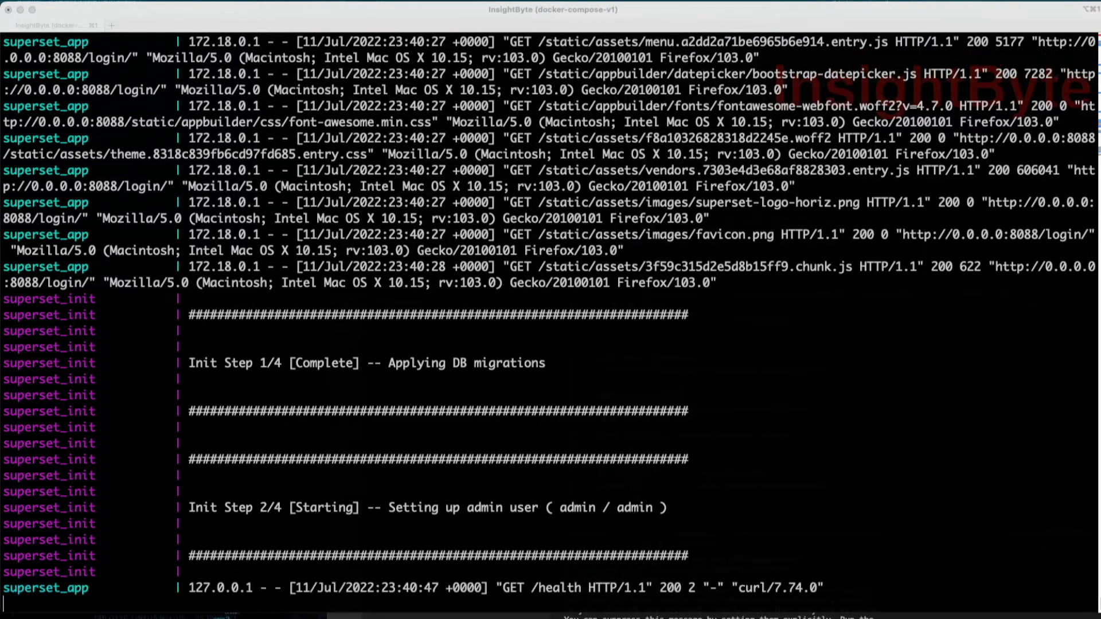
# - Open the Superset login page at localhost:8088/ in Firefox
pyautogui.press('super+Tab')
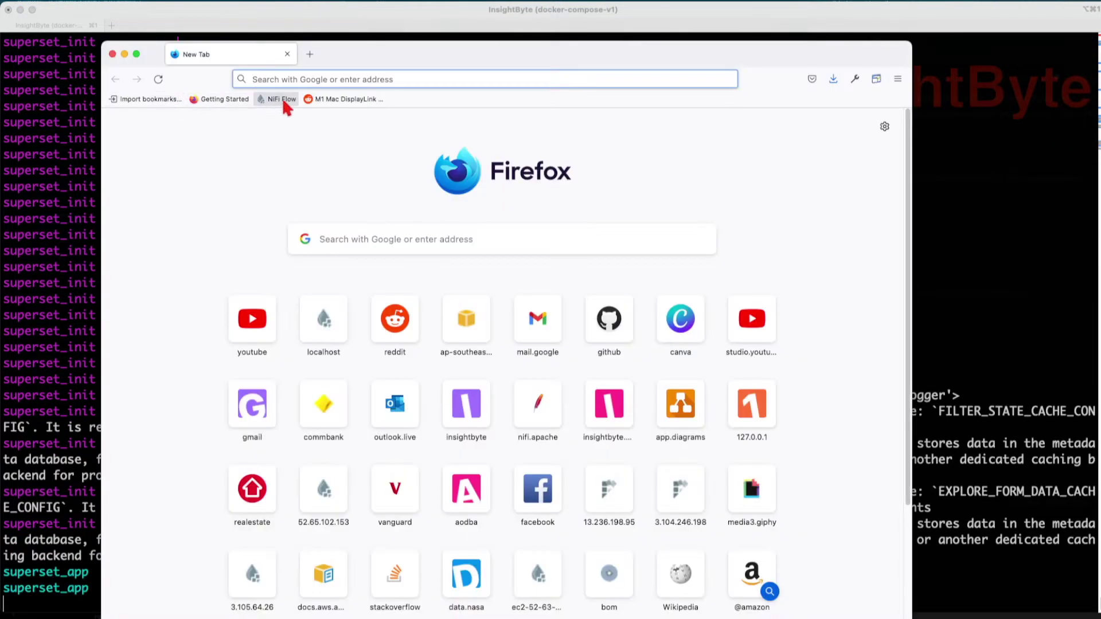
pyautogui.click(307, 75)
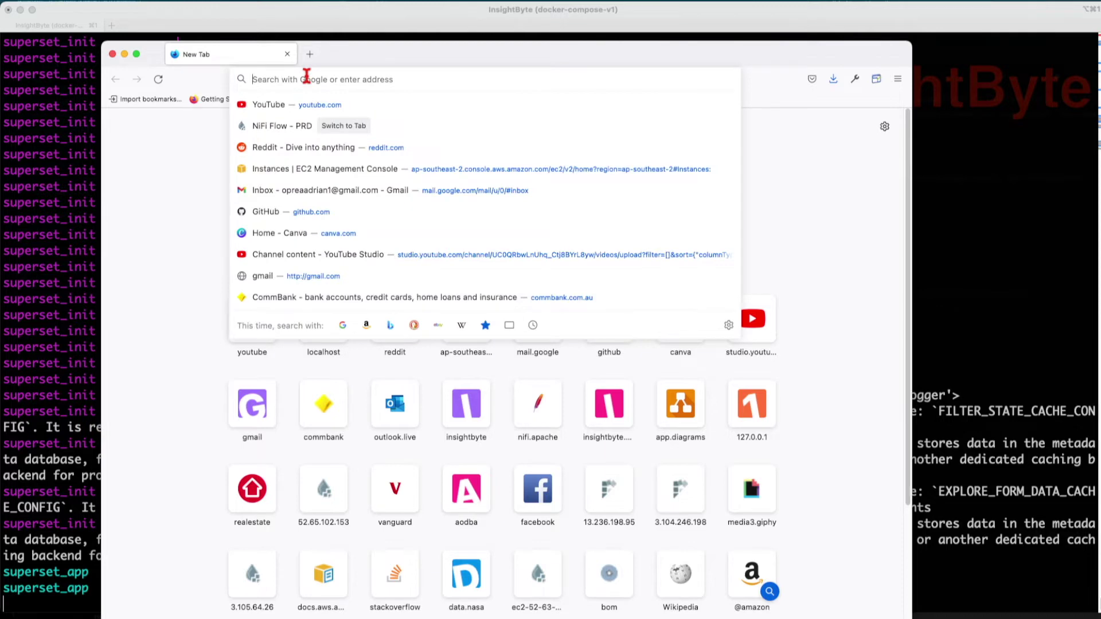
pyautogui.write('localhost:8088/')
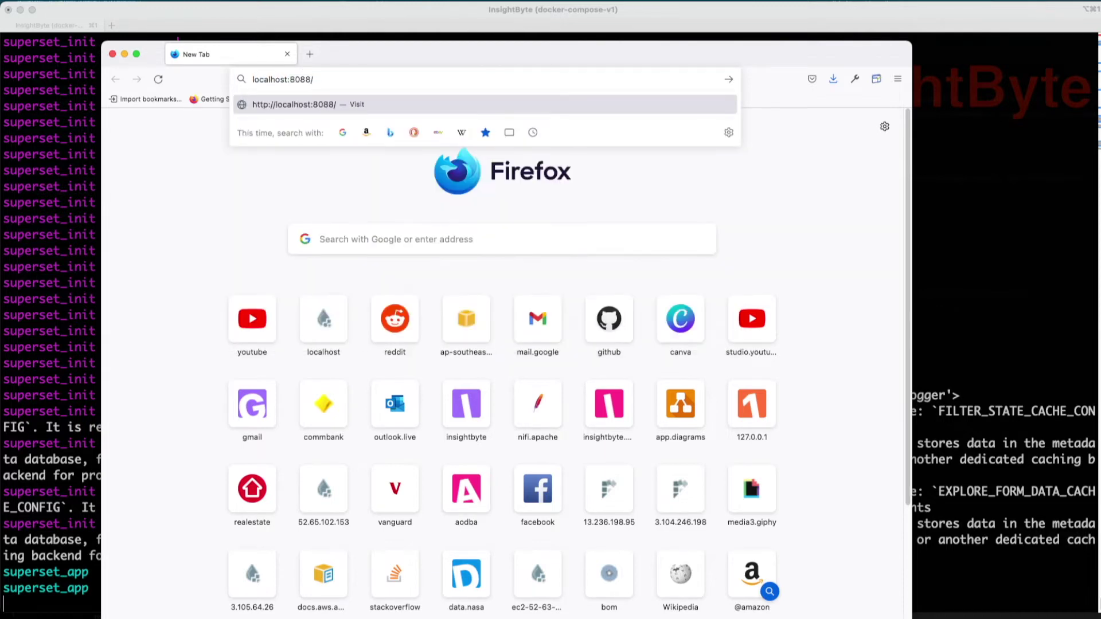
pyautogui.press('Return')
# - Sign in with the admin credentials, decline saving the password, and maximize the browser
pyautogui.write('admin')
pyautogui.click(388, 277)
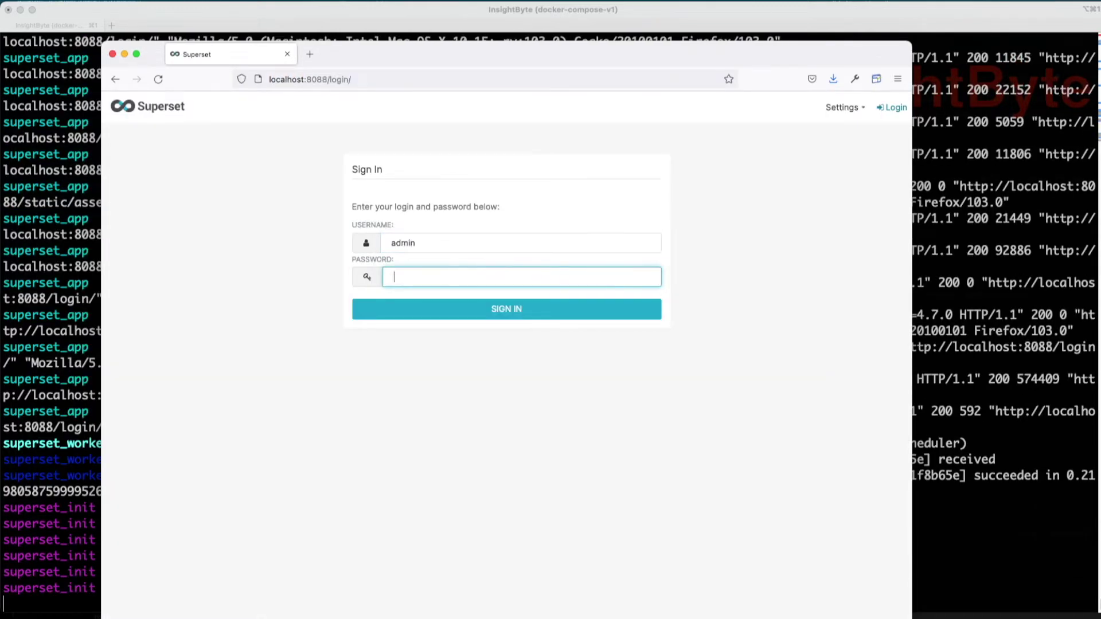
pyautogui.write('admin')
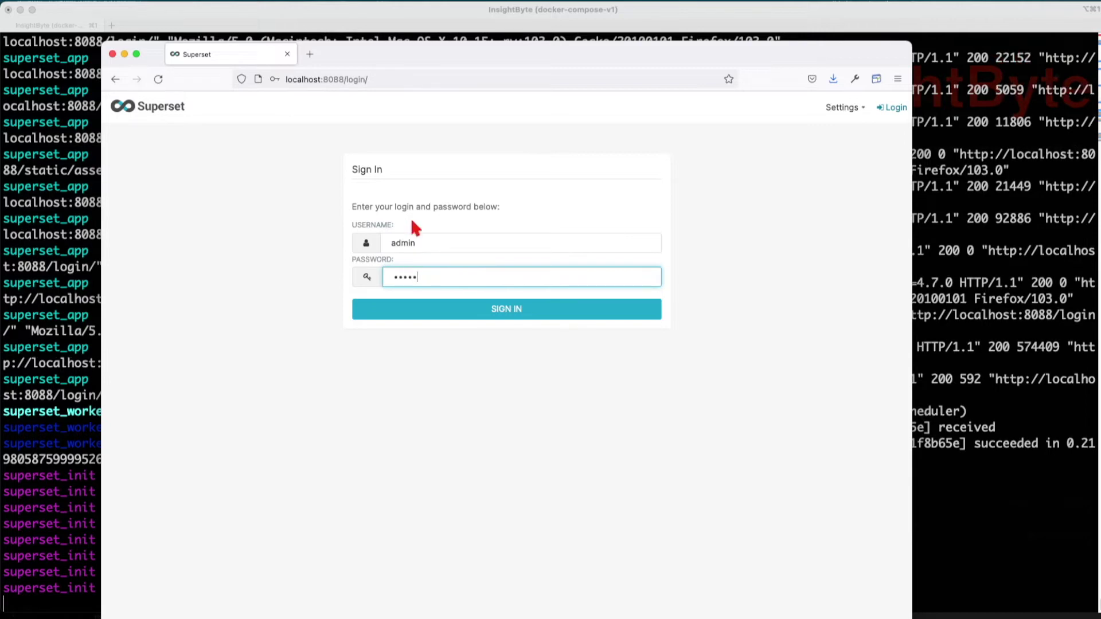
pyautogui.click(499, 308)
pyautogui.click(414, 240)
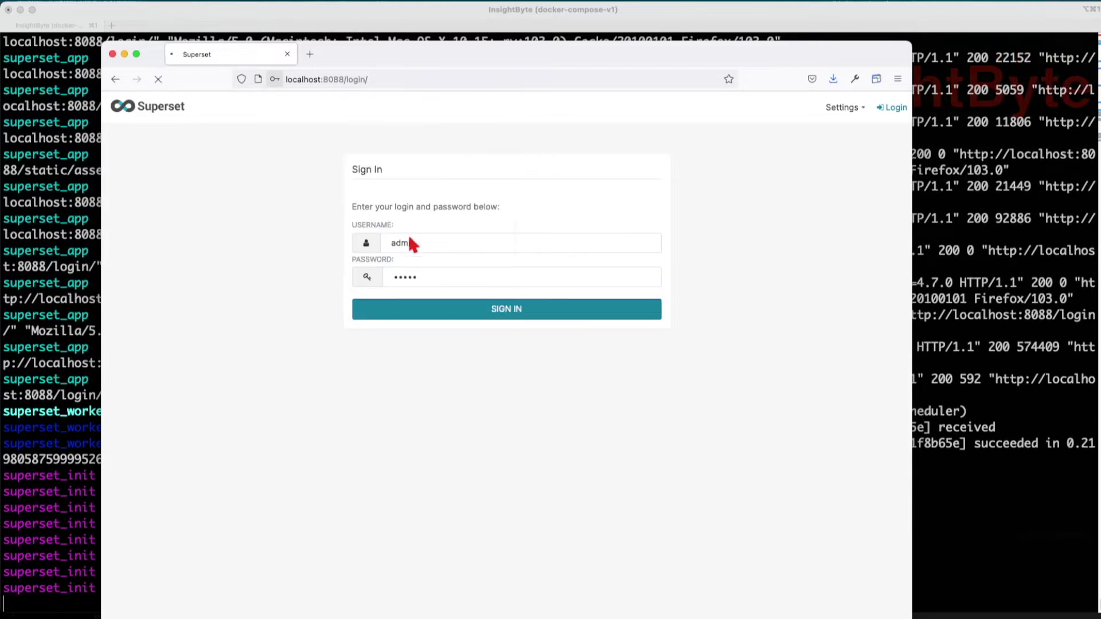
pyautogui.hotkey('ctrl', 'alt', 'Return')
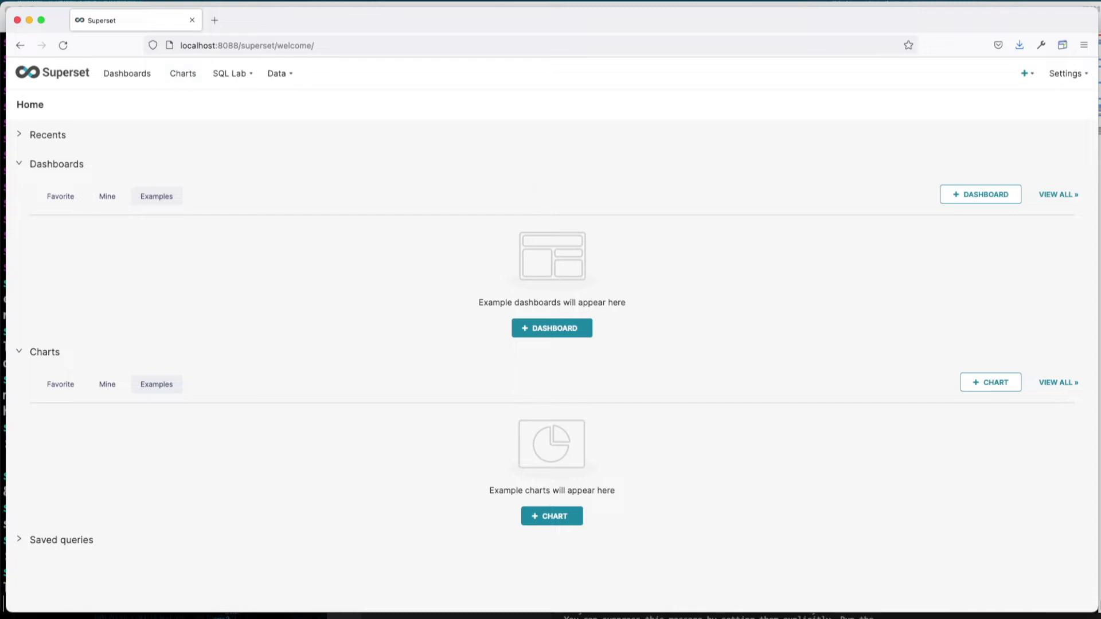
# - Collapse the superset group in Docker Desktop, then return to Superset and open the Data menu
pyautogui.press('super+Tab')
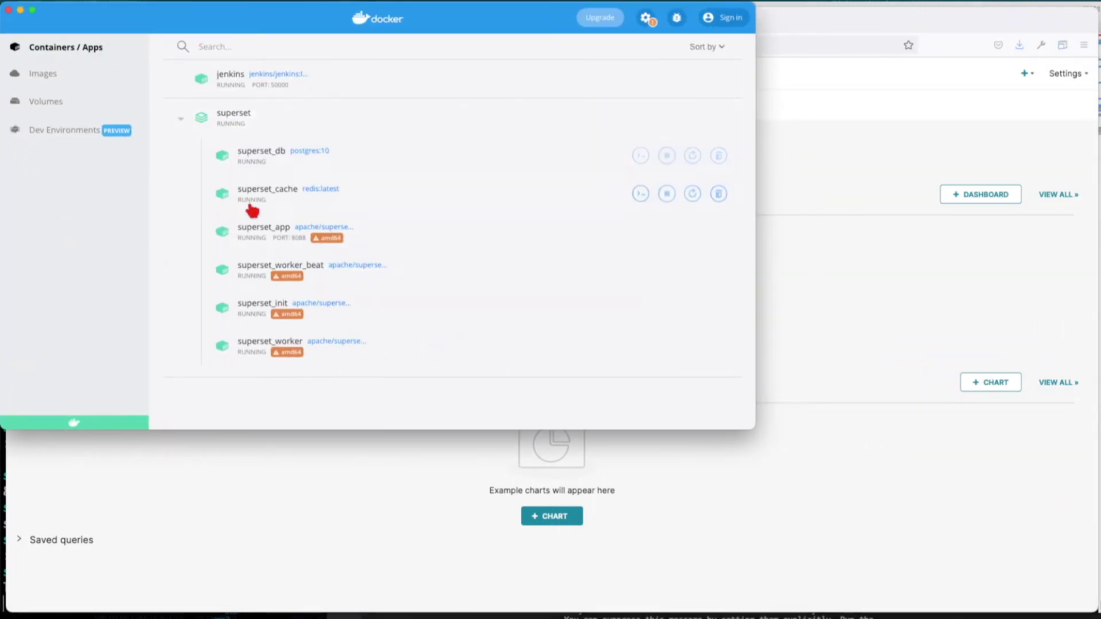
pyautogui.click(182, 119)
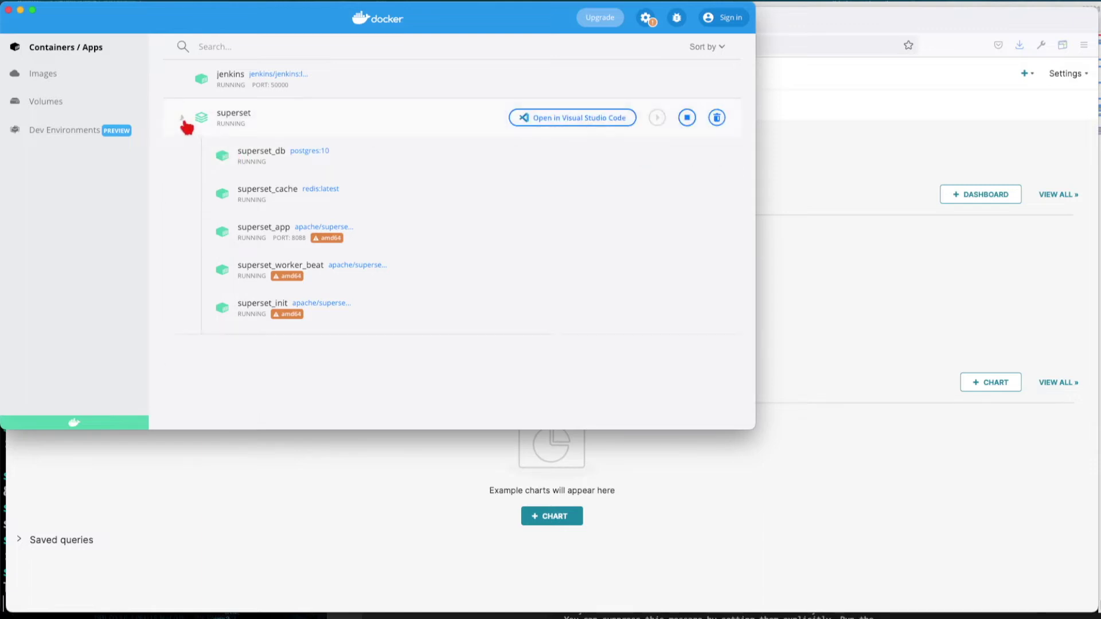
pyautogui.click(890, 328)
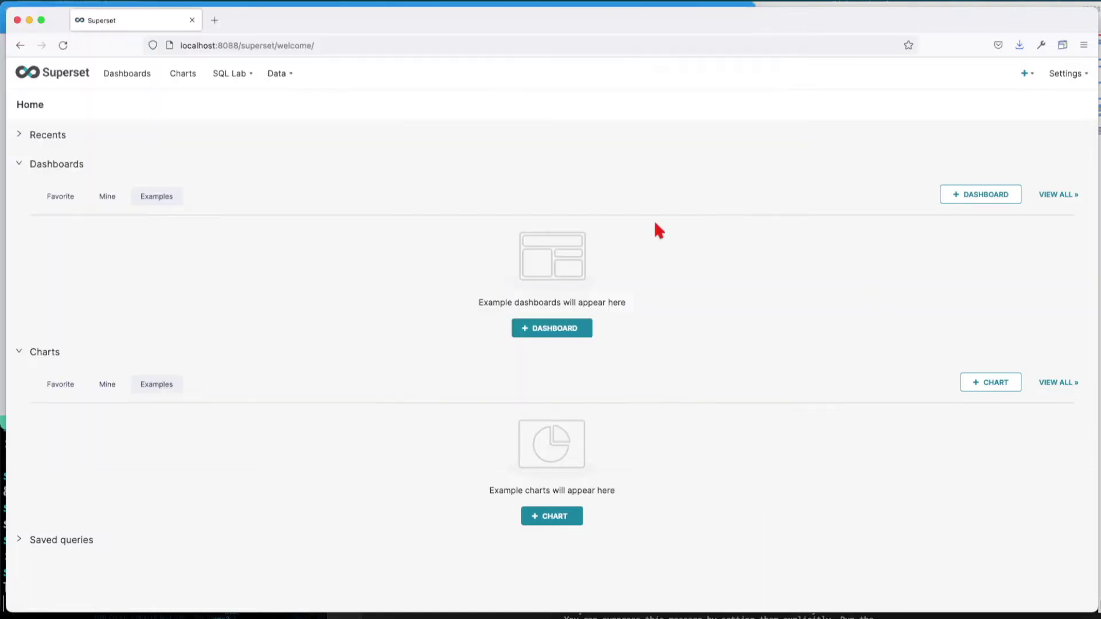
pyautogui.click(284, 76)
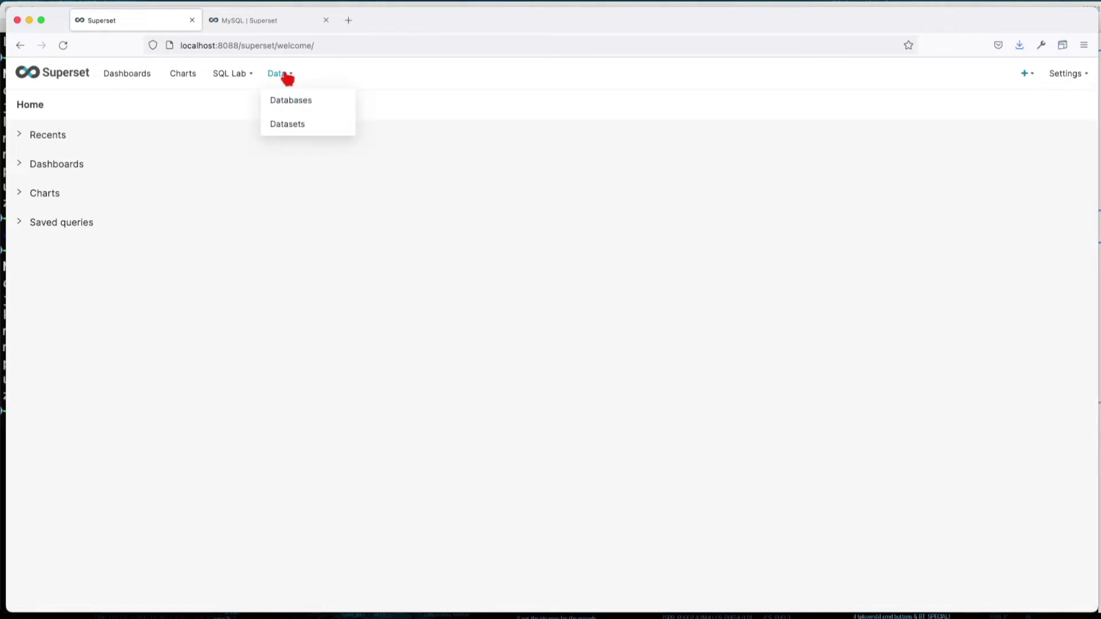
# - Run brew services list to confirm mysql and postgresql are started, then return to Superset
pyautogui.press('super+Tab')
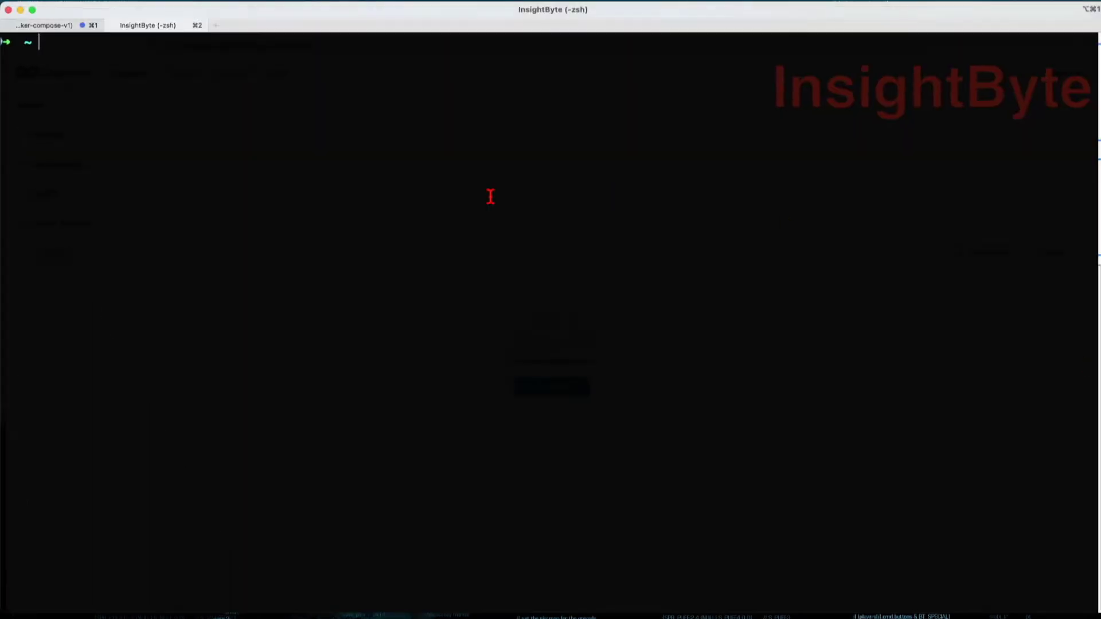
pyautogui.write('brew services list')
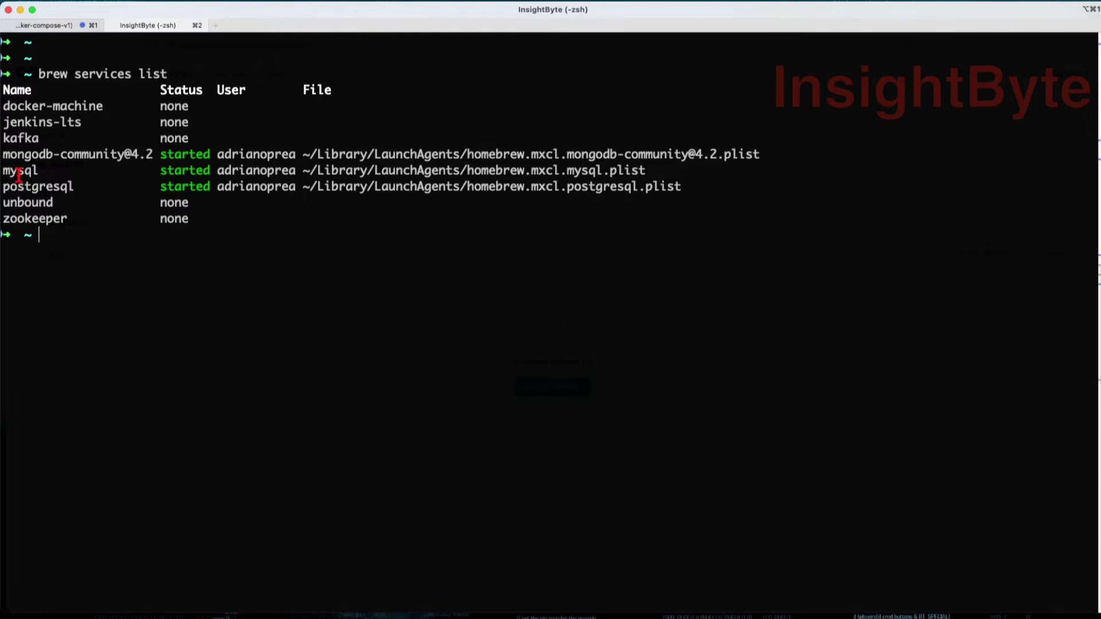
pyautogui.press('super+Tab')
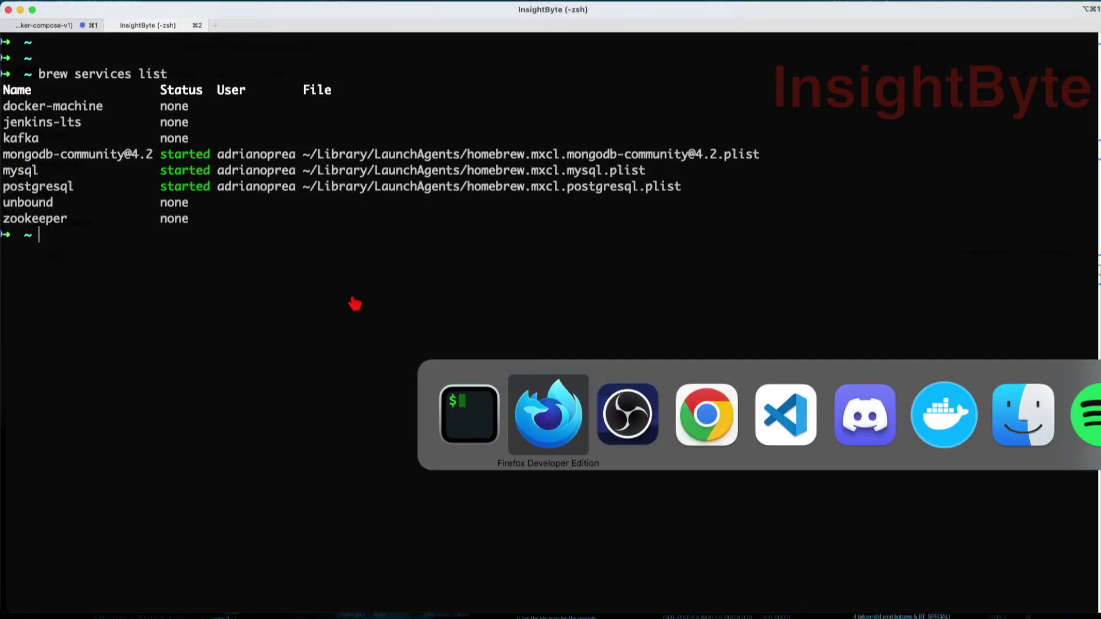
pyautogui.moveTo(292, 83)
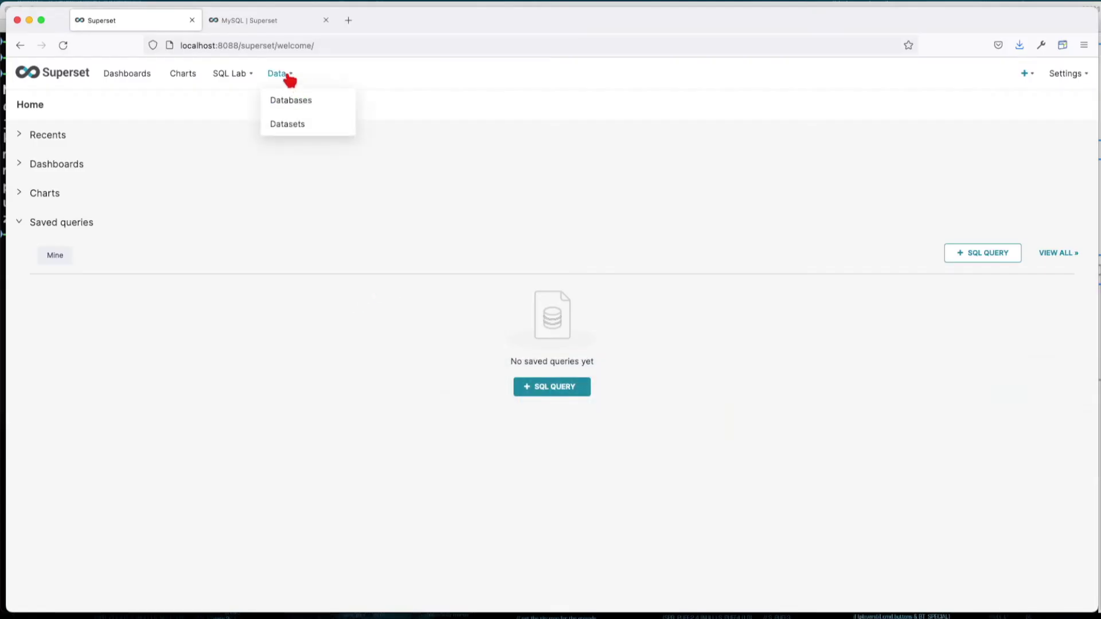
# - Start a new PostgreSQL database connection with host docker.for.mac.host.internal and port 5432
pyautogui.click(296, 100)
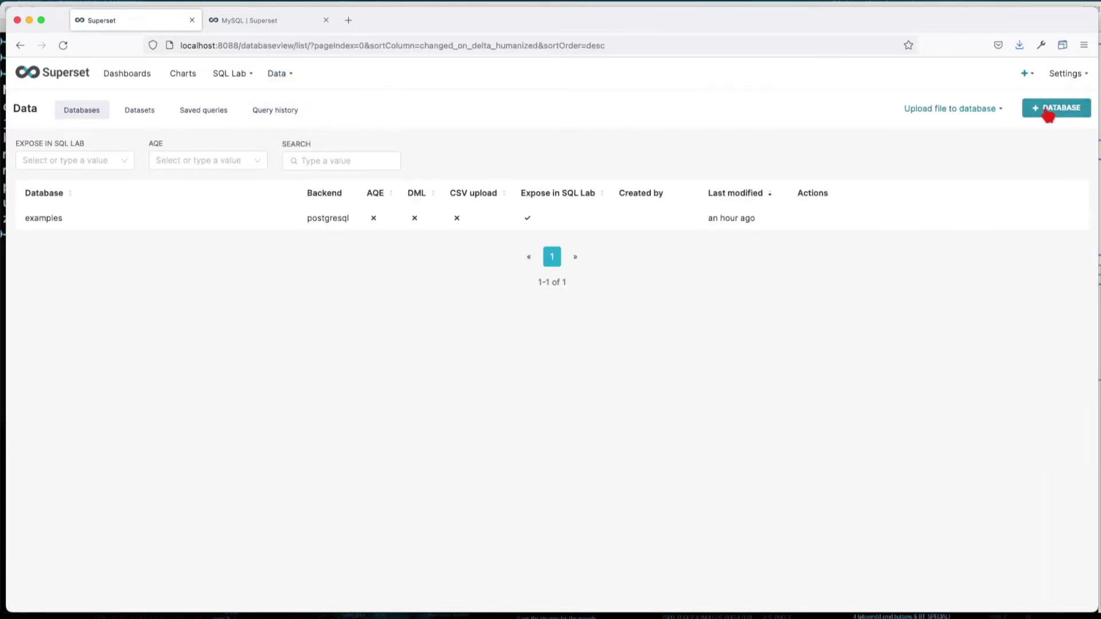
pyautogui.click(1048, 114)
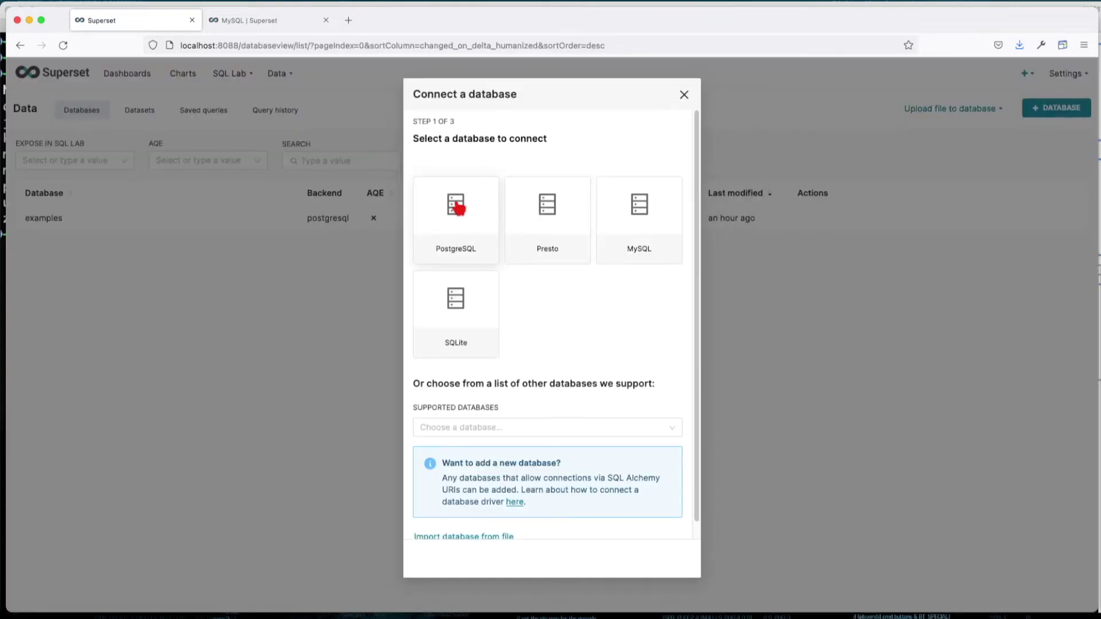
pyautogui.click(455, 210)
pyautogui.click(455, 202)
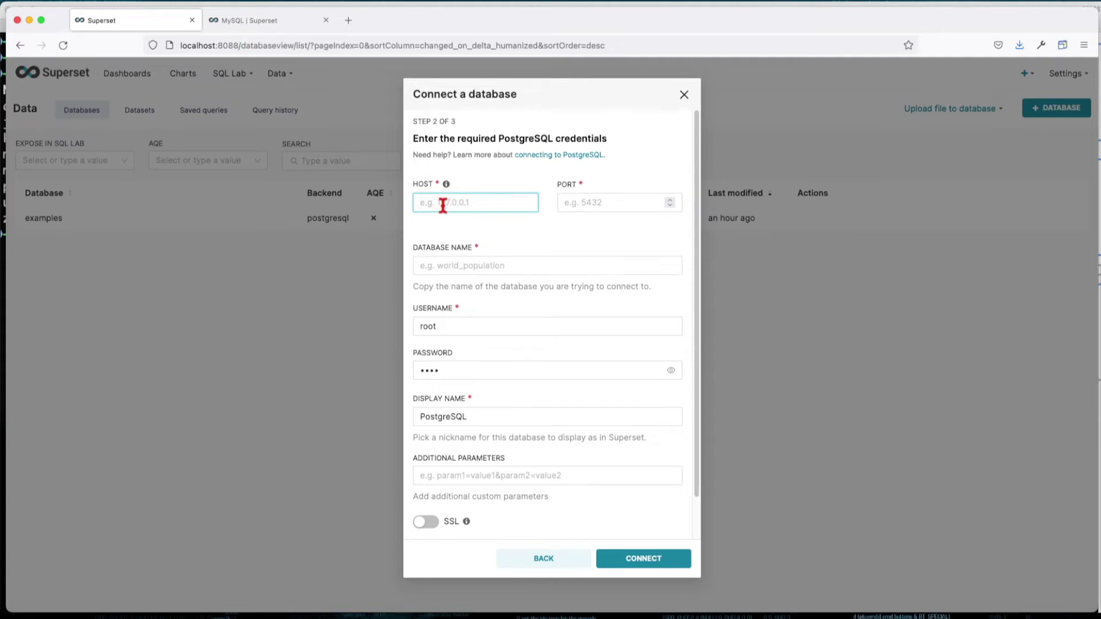
pyautogui.write('127.0.0.1')
pyautogui.click(593, 204)
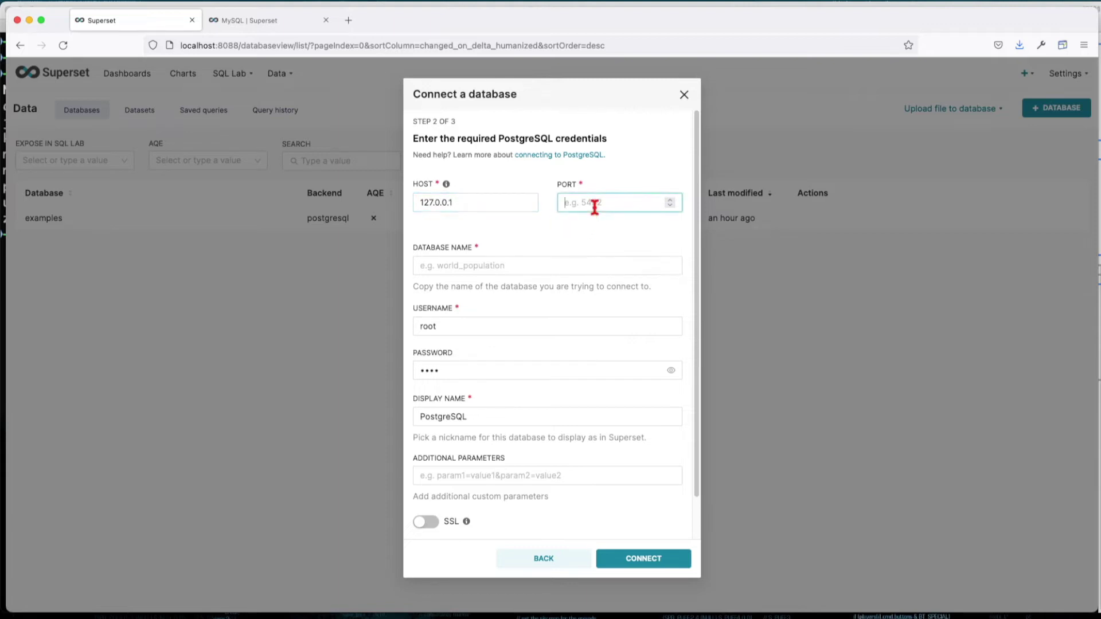
pyautogui.write('5432')
pyautogui.press('Tab')
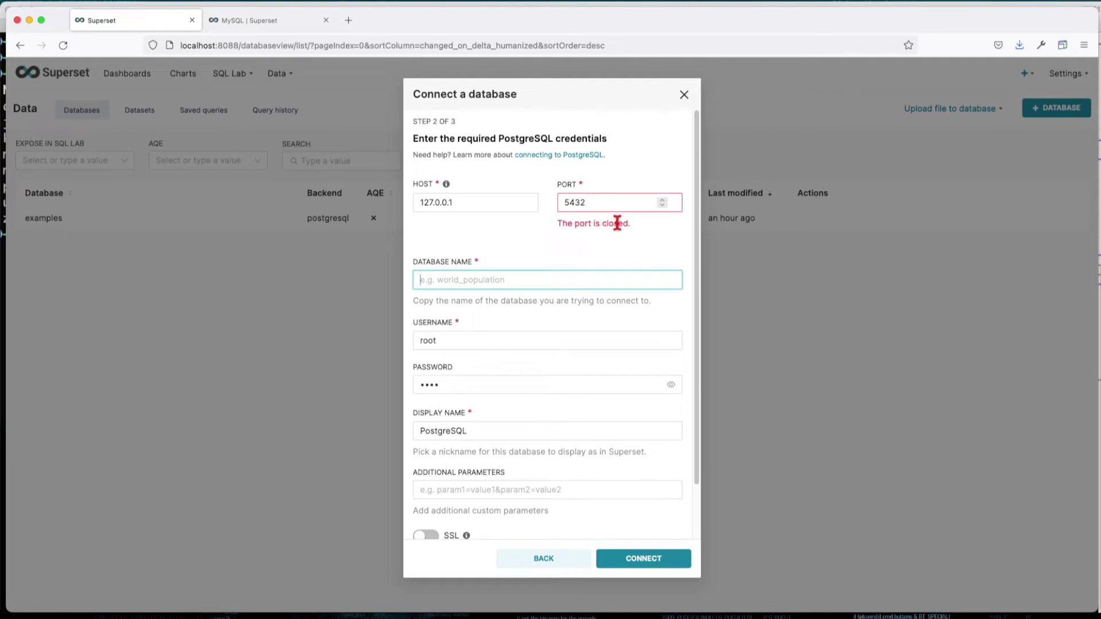
pyautogui.click(504, 202)
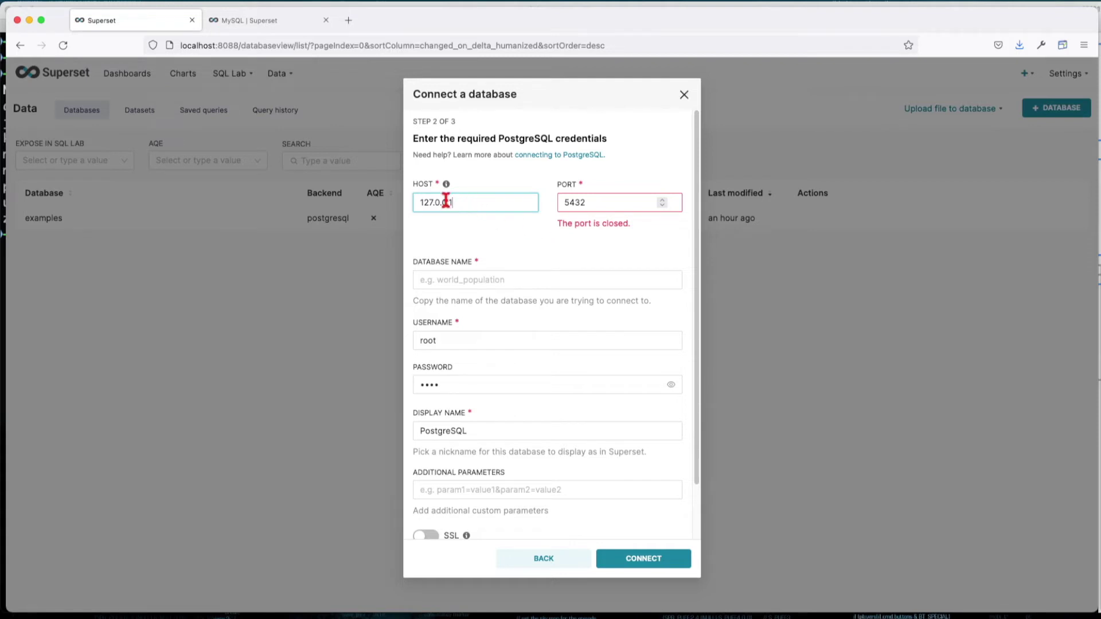
pyautogui.moveTo(462, 203); pyautogui.dragTo(389, 199)
pyautogui.write('docker.for.mac.host.internal')
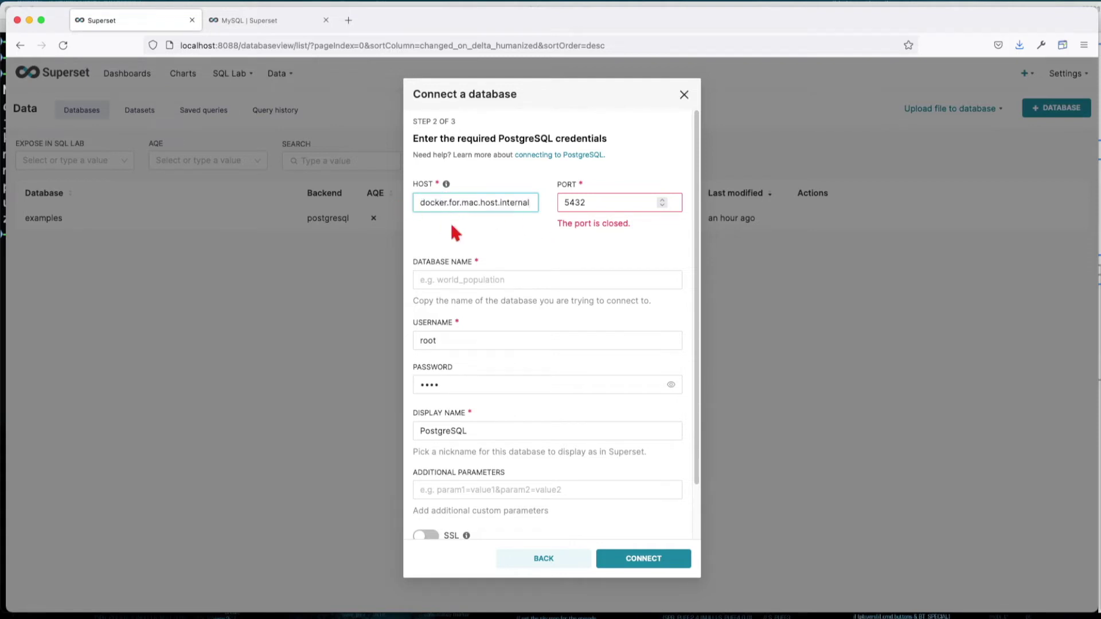
pyautogui.click(459, 234)
pyautogui.click(475, 204)
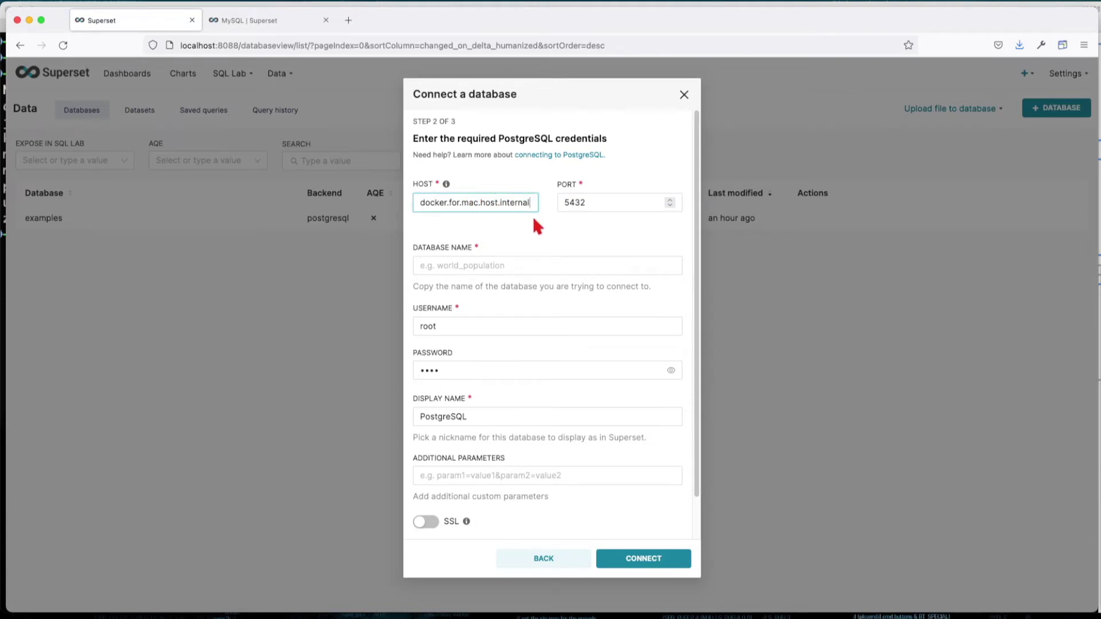
# - Enter database name demo, the database username and password, and display name PostgreSQL
pyautogui.click(591, 203)
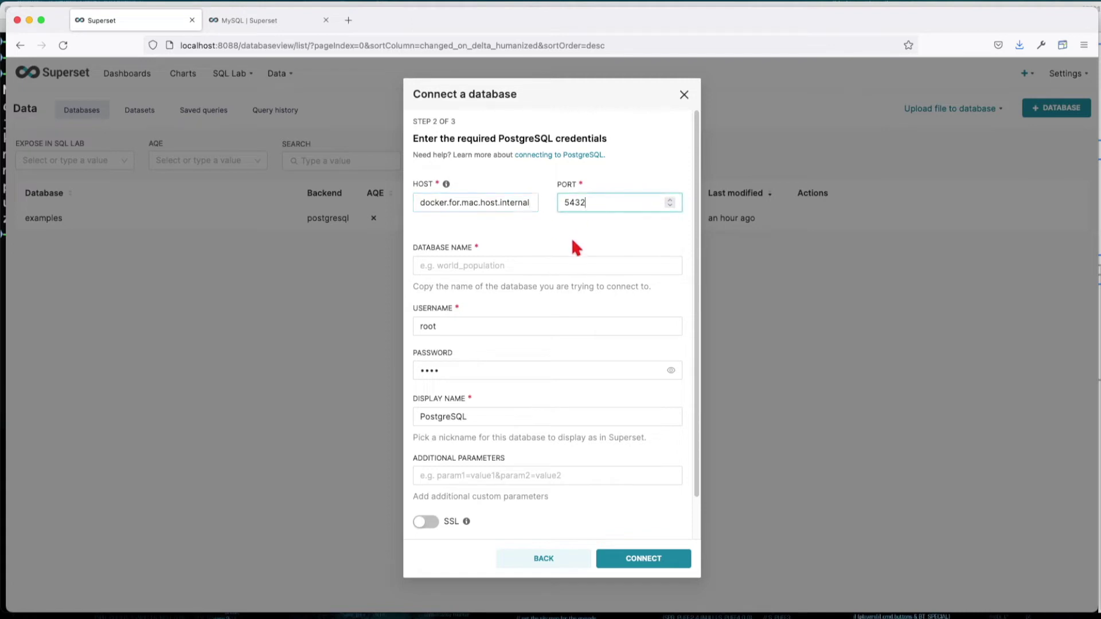
pyautogui.click(528, 261)
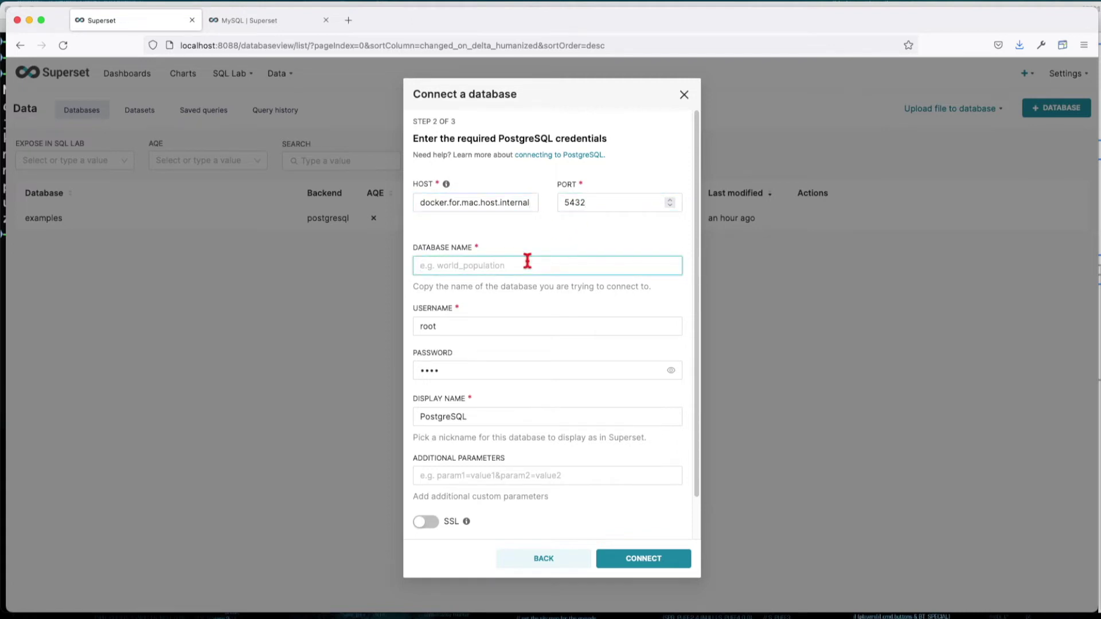
pyautogui.write('demo')
pyautogui.click(504, 322)
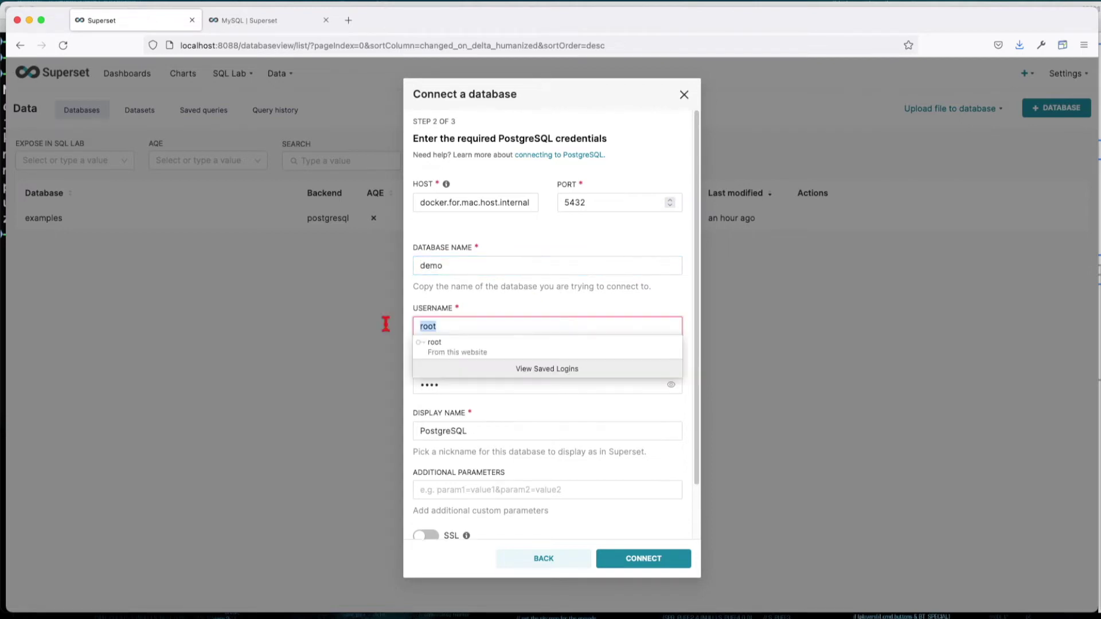
pyautogui.write('pguser')
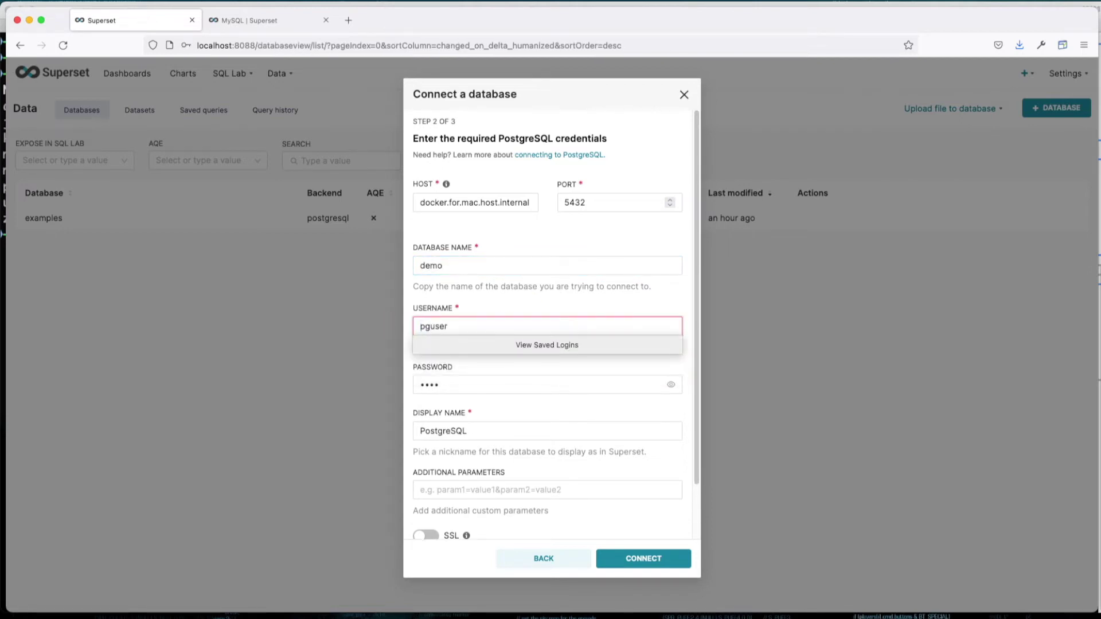
pyautogui.moveTo(464, 325); pyautogui.dragTo(401, 331)
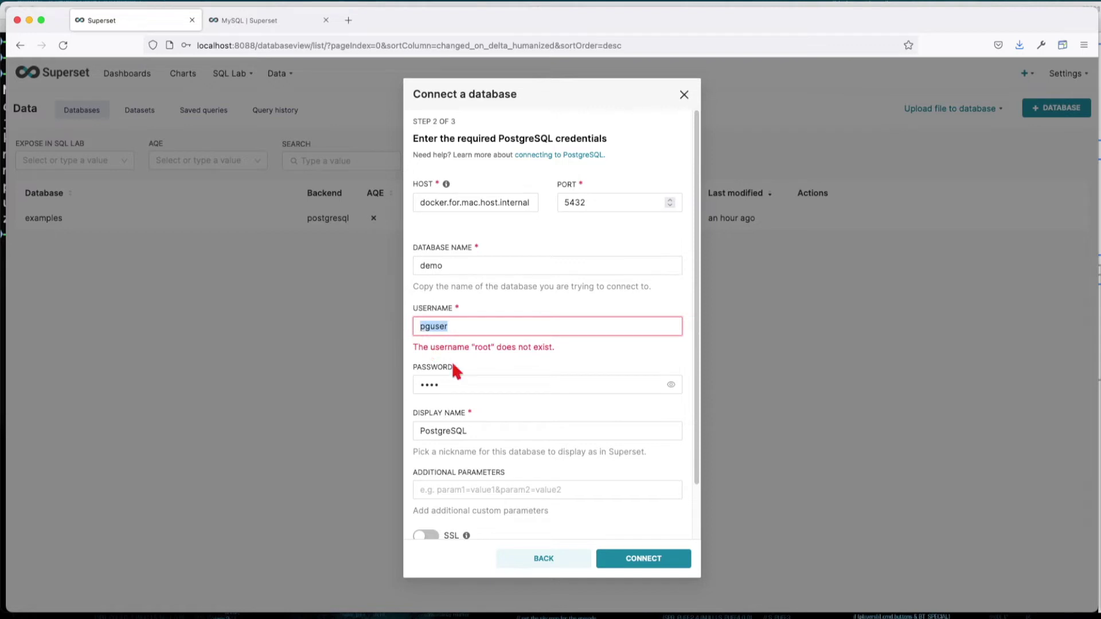
pyautogui.moveTo(465, 383); pyautogui.dragTo(402, 383)
pyautogui.write('pgpassword')
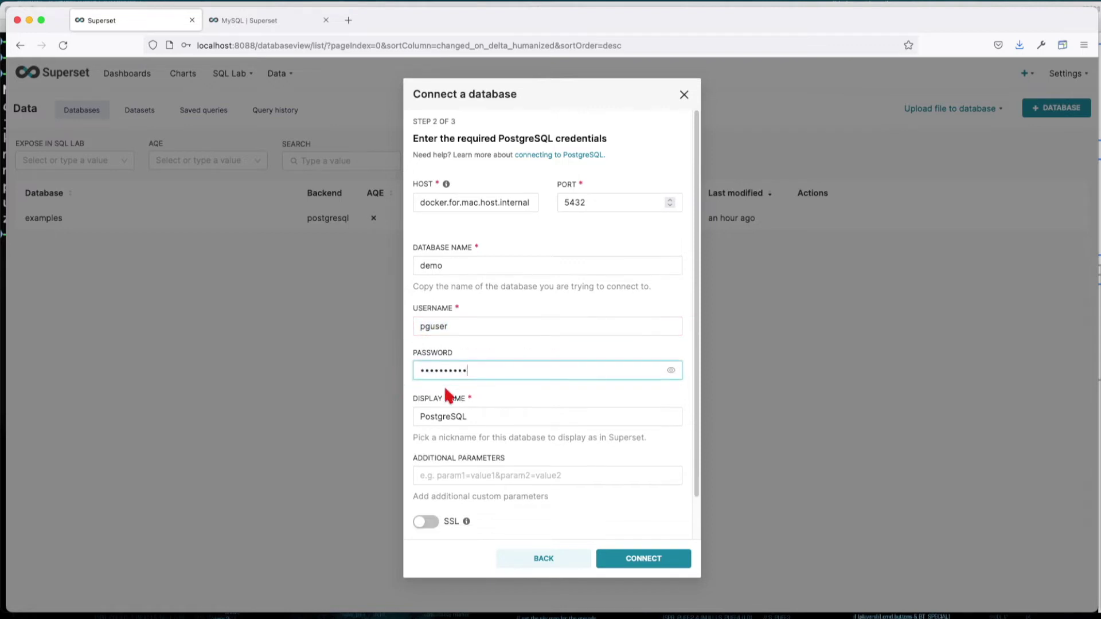
pyautogui.click(494, 418)
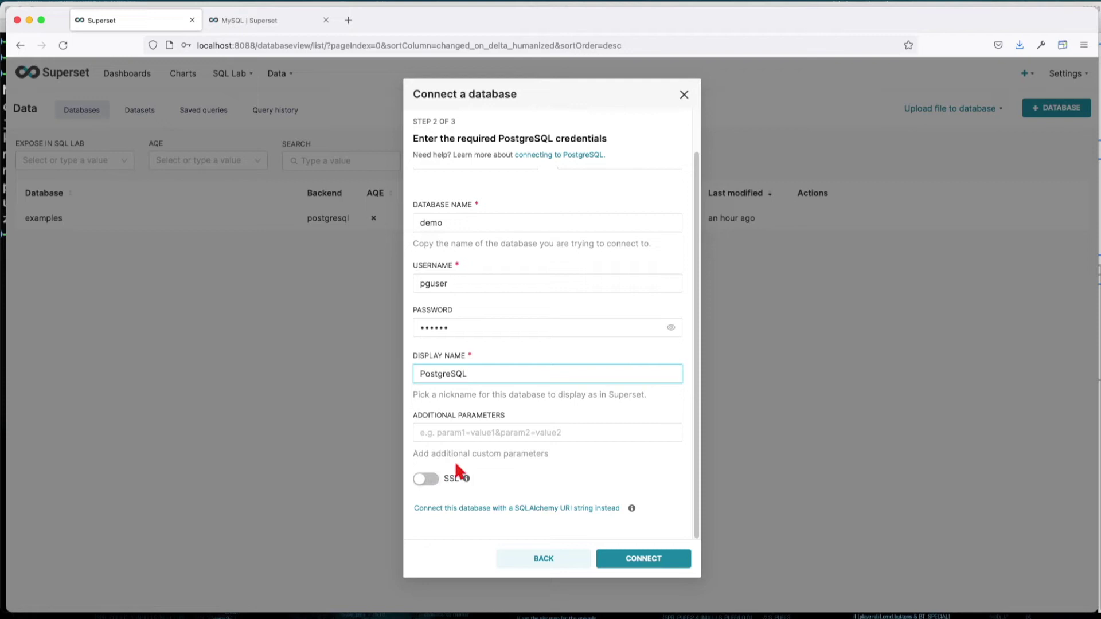
pyautogui.scroll(2, 487, 452)
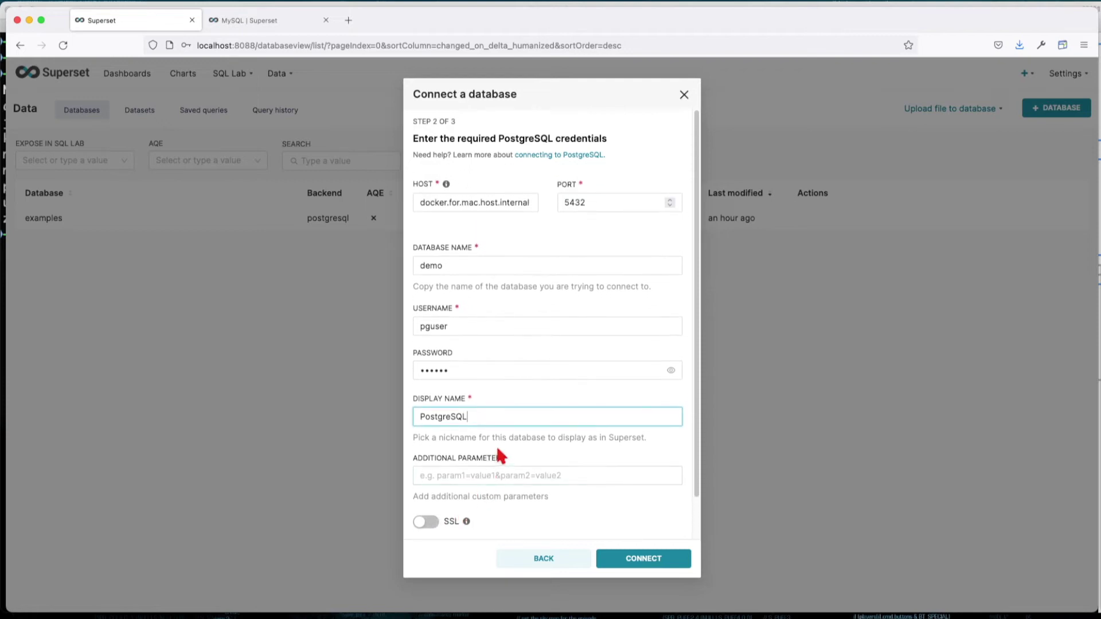
# - Connect the PostgreSQL database and review its SQL Lab and Performance advanced settings
pyautogui.click(653, 561)
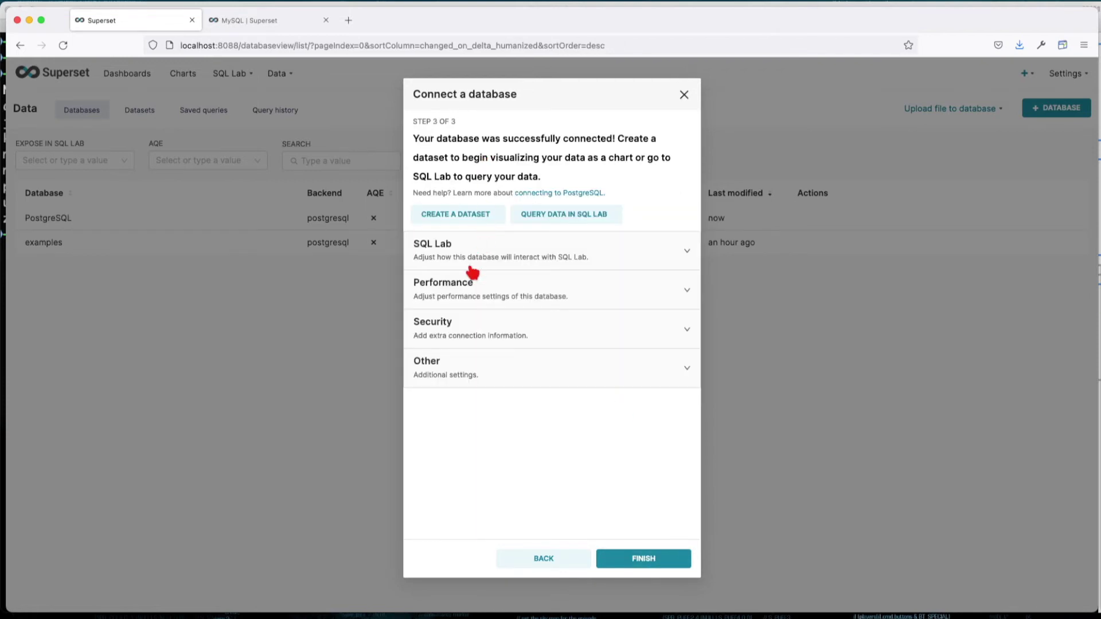
pyautogui.click(474, 258)
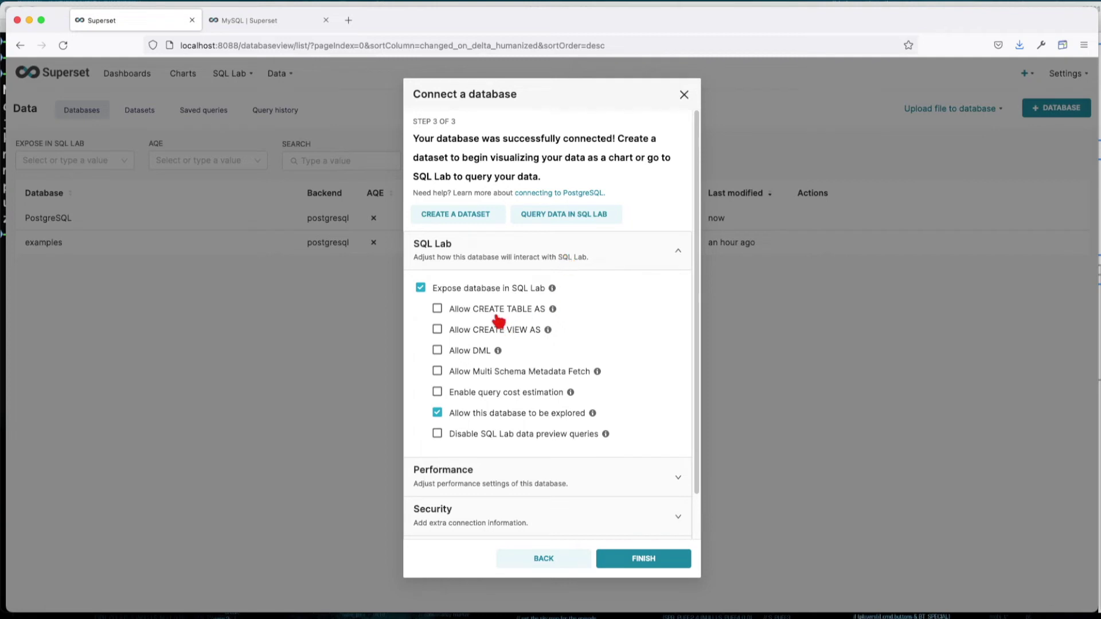
pyautogui.click(523, 467)
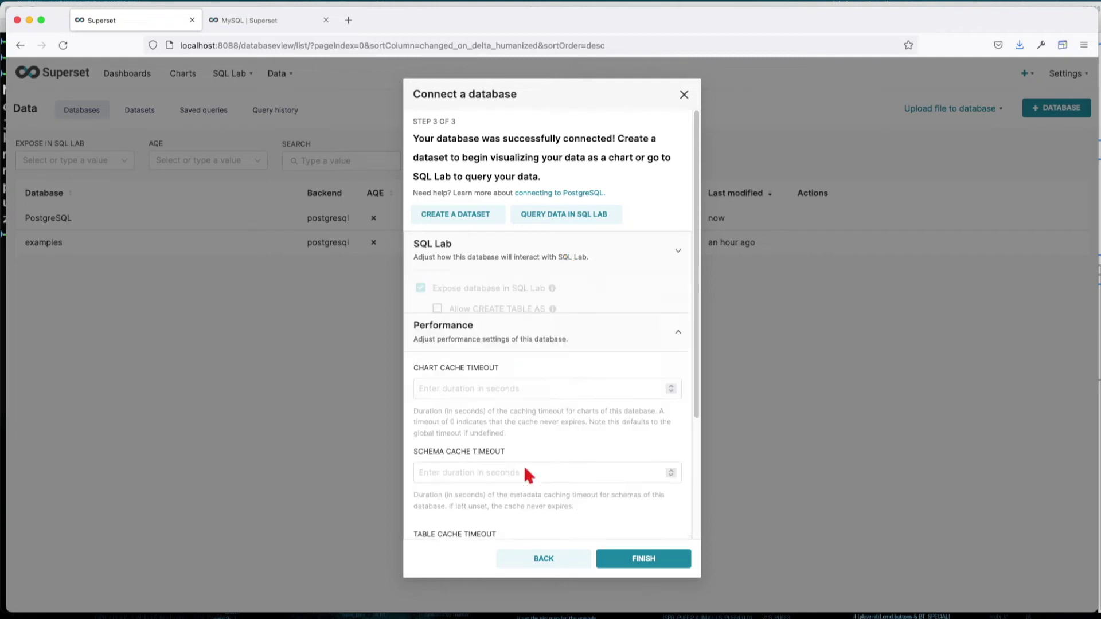
pyautogui.scroll(-4, 552, 386)
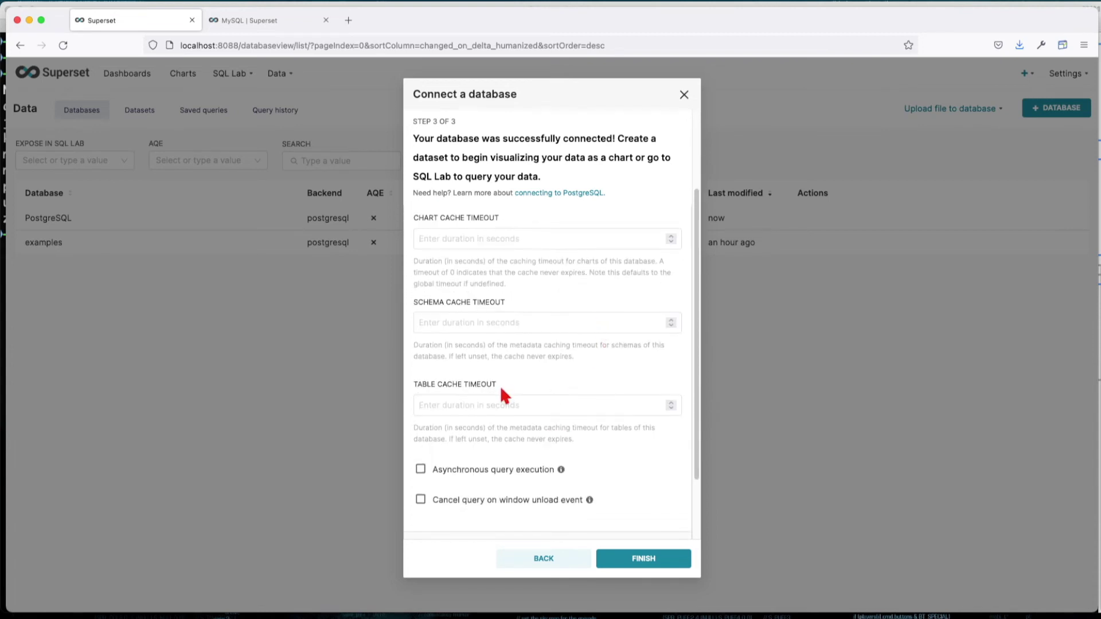
pyautogui.scroll(-3, 523, 392)
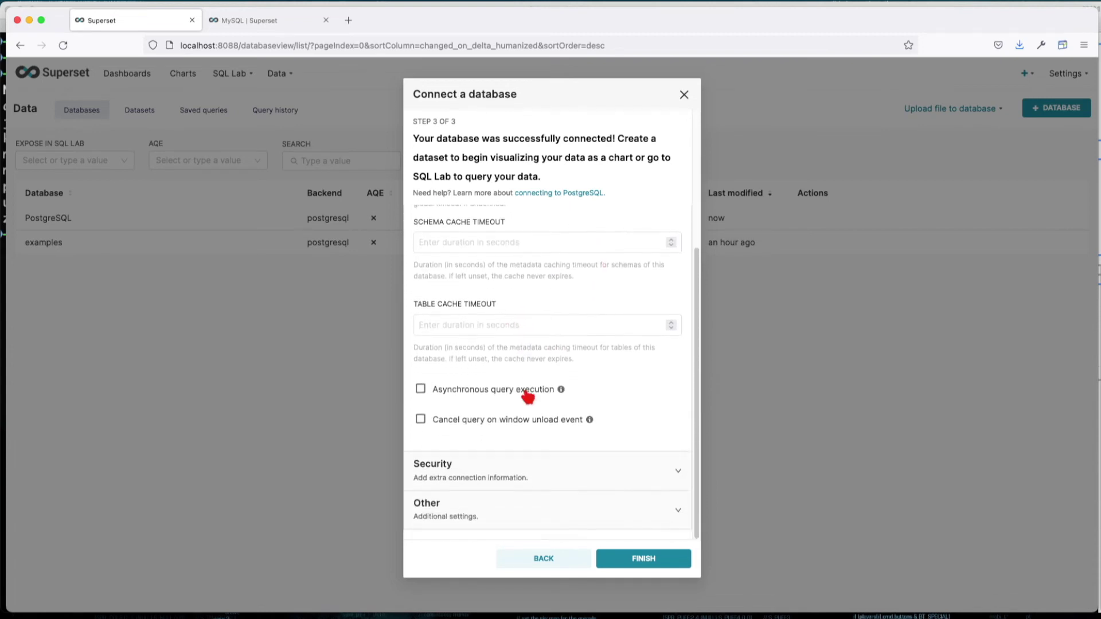
# - Review the Security and Other advanced settings, then finish saving the PostgreSQL connection
pyautogui.click(504, 466)
pyautogui.scroll(-5, 519, 441)
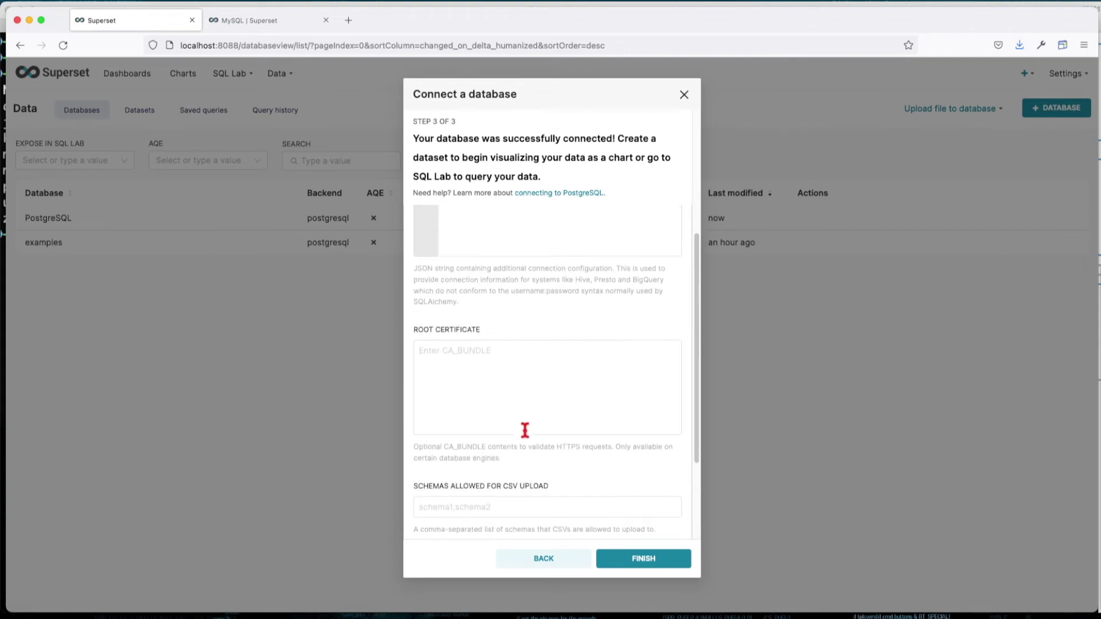
pyautogui.scroll(-2, 556, 385)
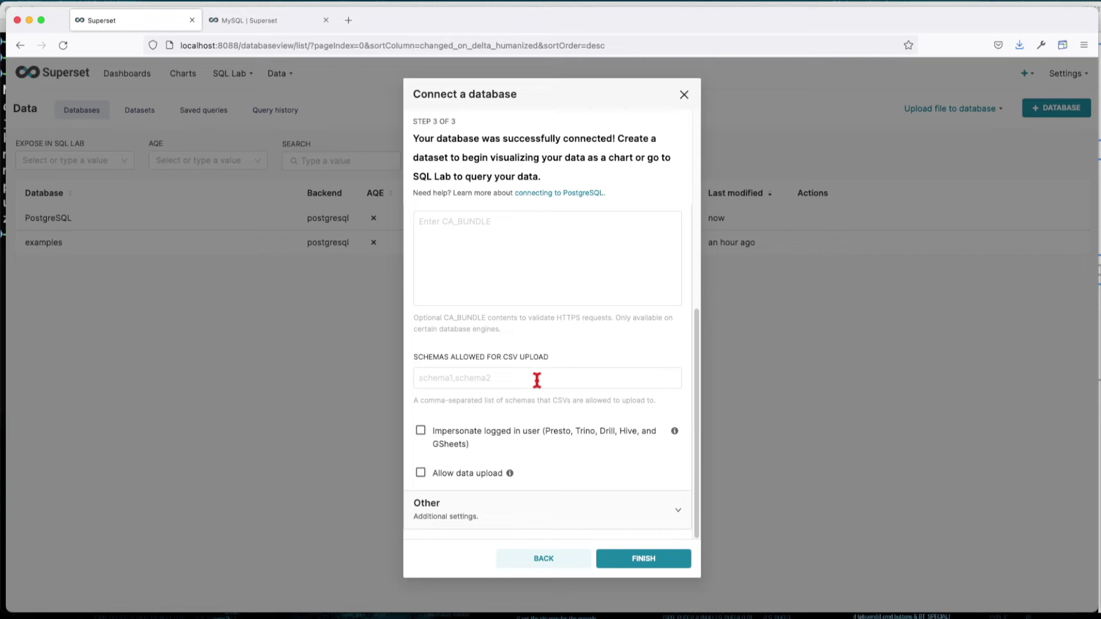
pyautogui.click(545, 505)
pyautogui.scroll(3, 539, 401)
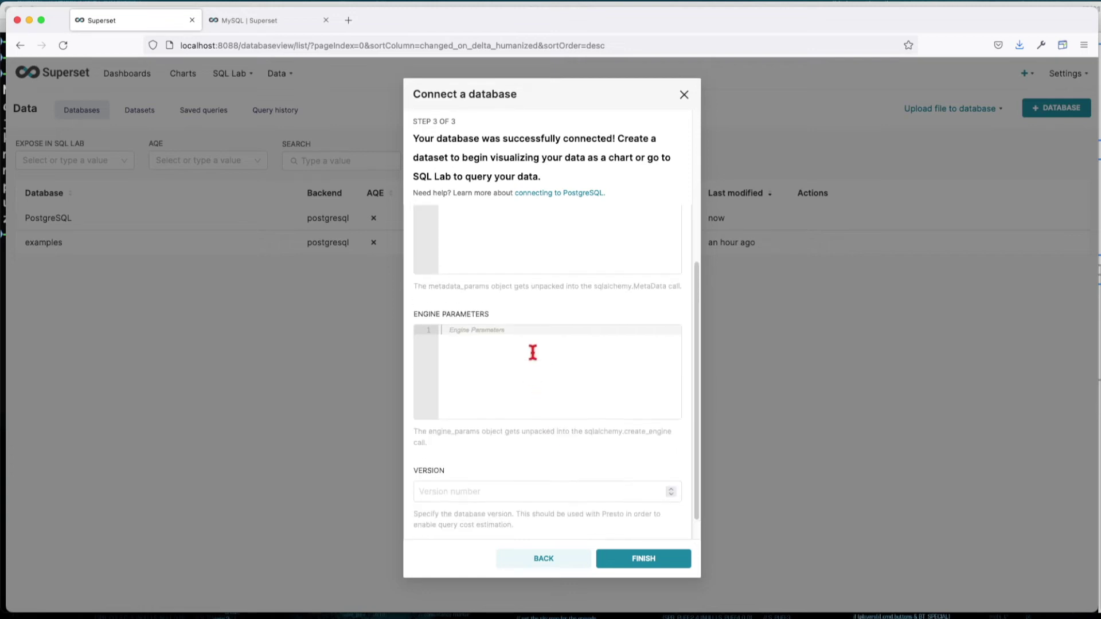
pyautogui.scroll(-3, 535, 351)
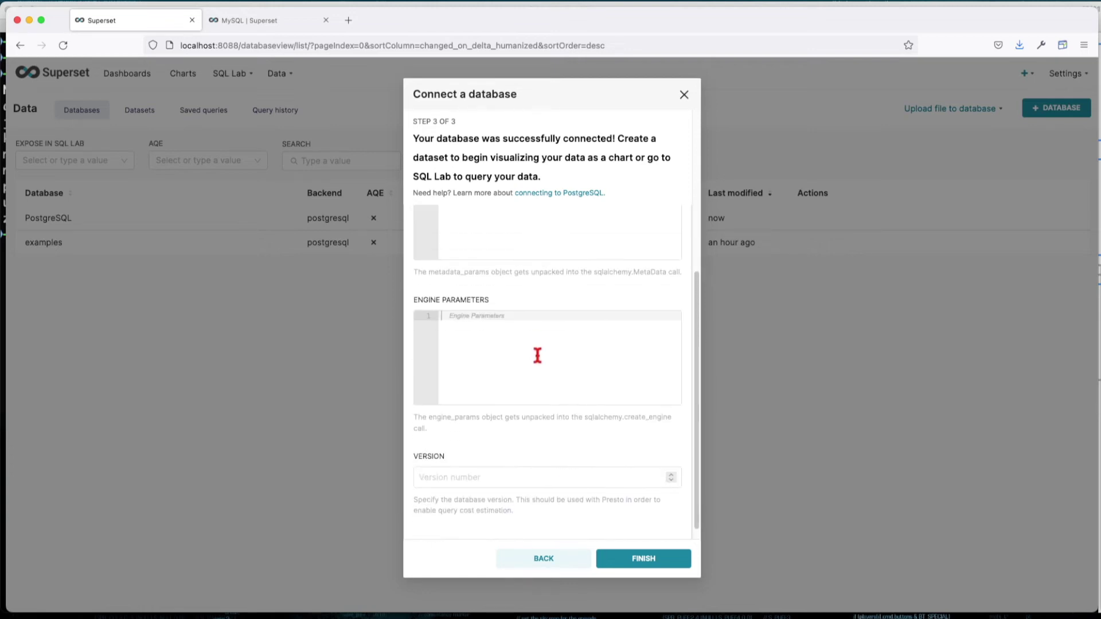
pyautogui.click(649, 563)
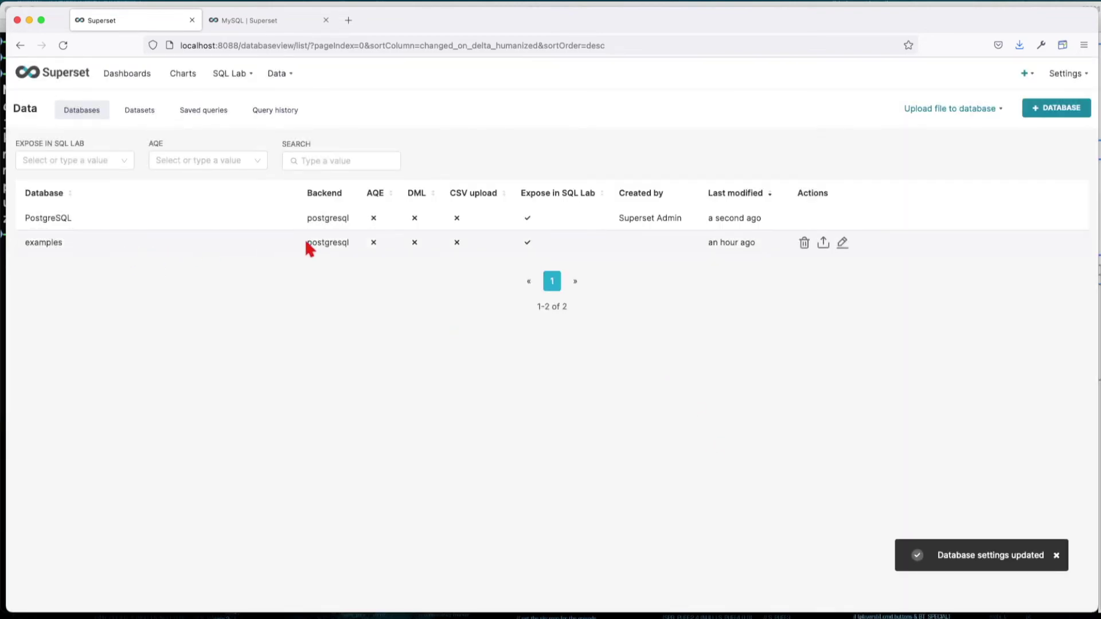
# - Add a MySQL connection with host docker.for.mac.host.internal, port 3306 and database demo
pyautogui.click(1062, 111)
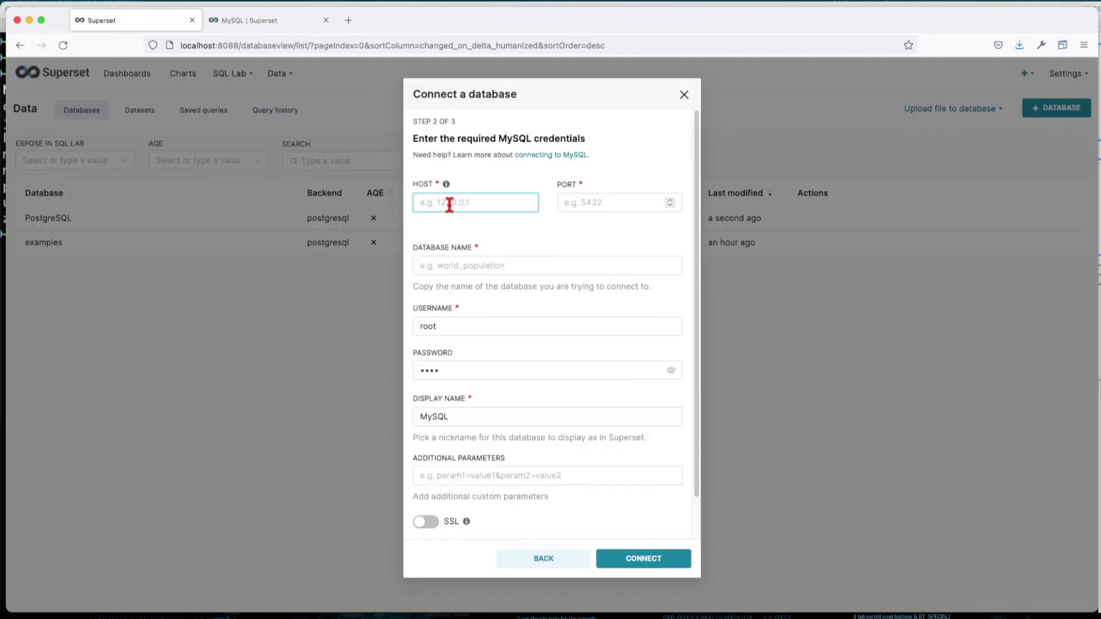
pyautogui.write('docker.for.mac.host.internal')
pyautogui.click(585, 204)
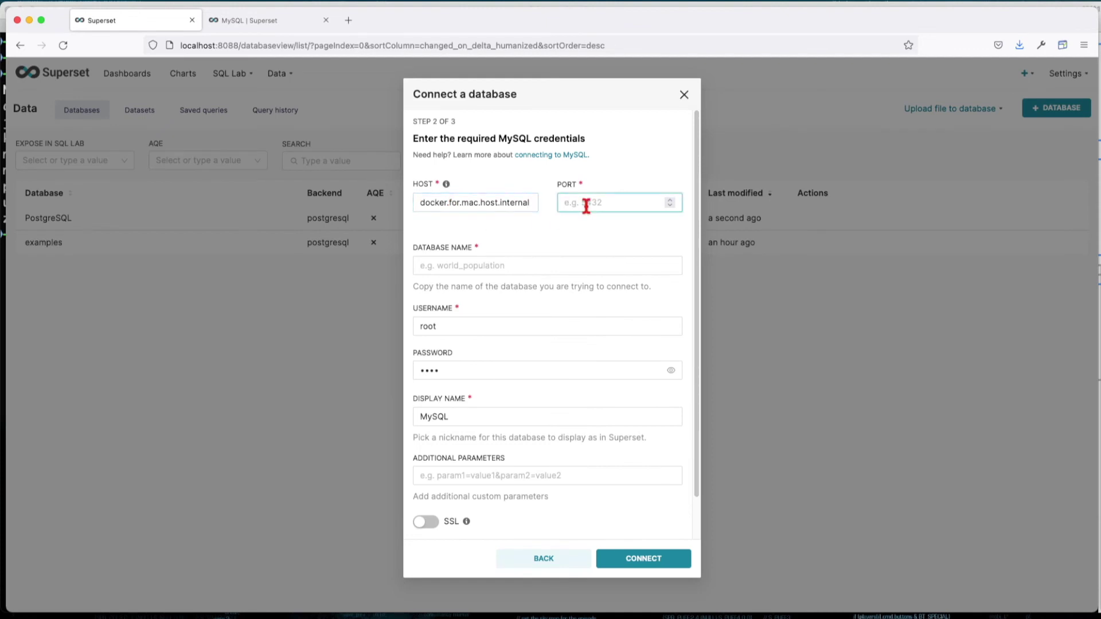
pyautogui.write('3306')
pyautogui.click(580, 264)
pyautogui.write('demo')
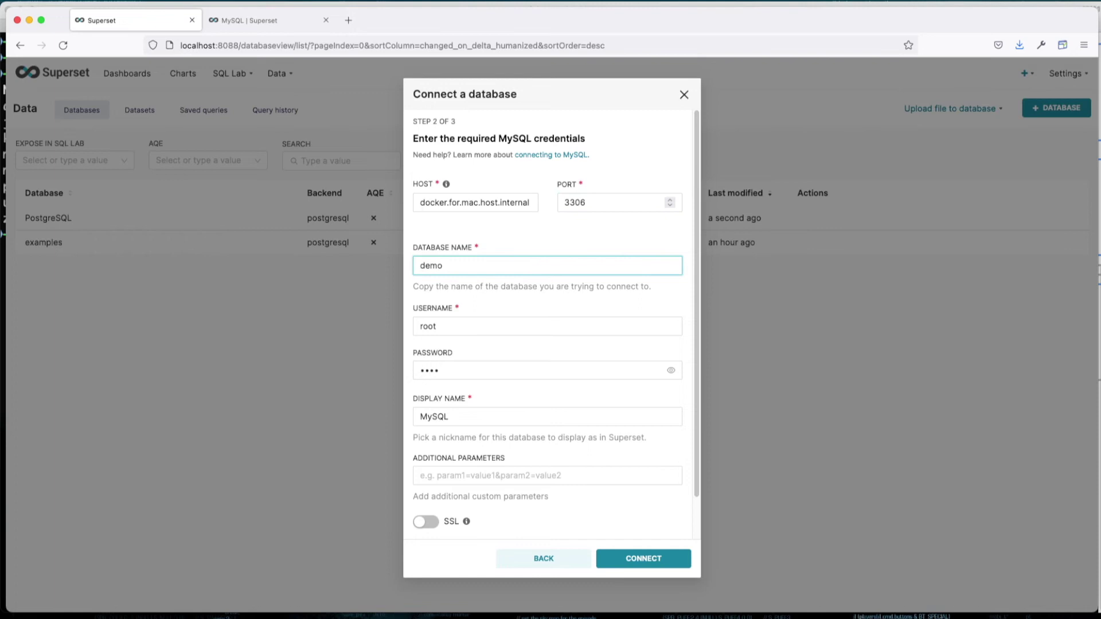
pyautogui.scroll(-2, 477, 410)
pyautogui.click(658, 561)
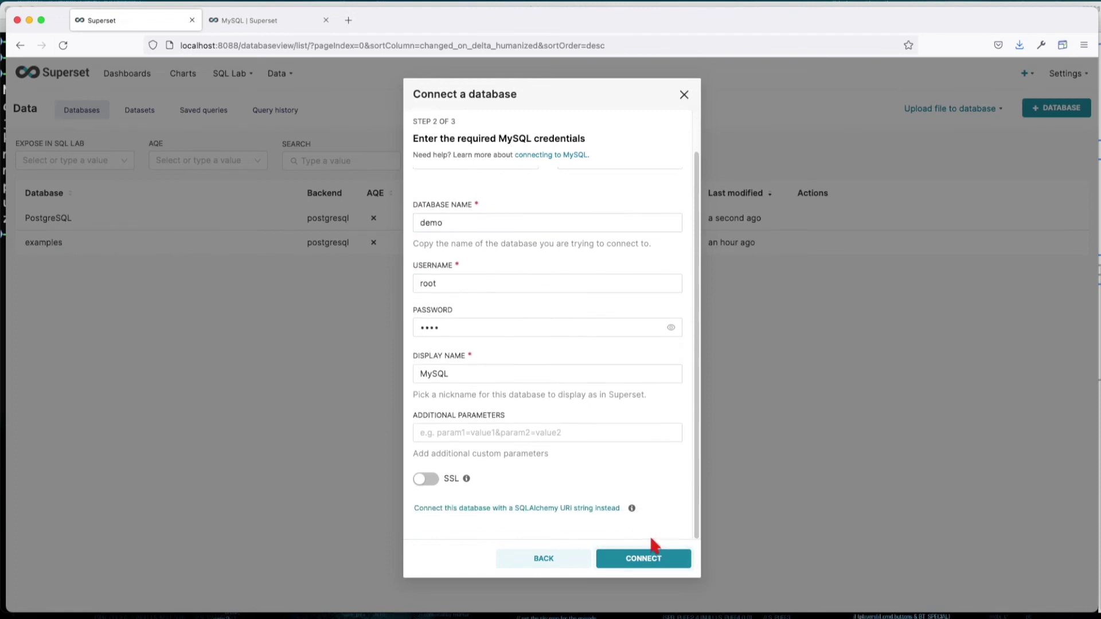
pyautogui.click(652, 558)
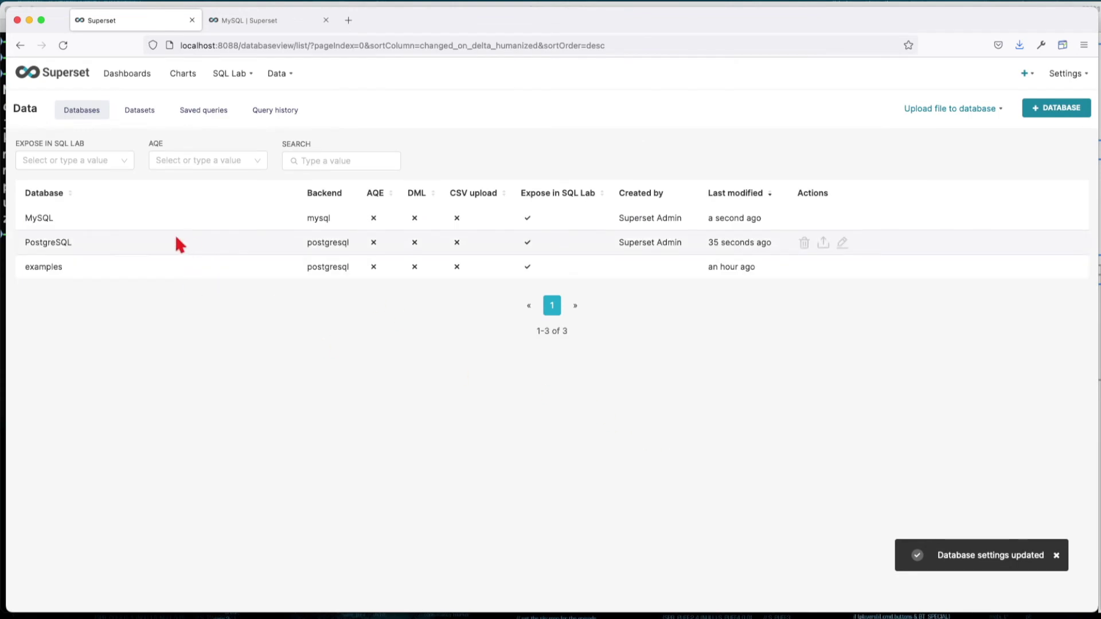
pyautogui.moveTo(238, 73)
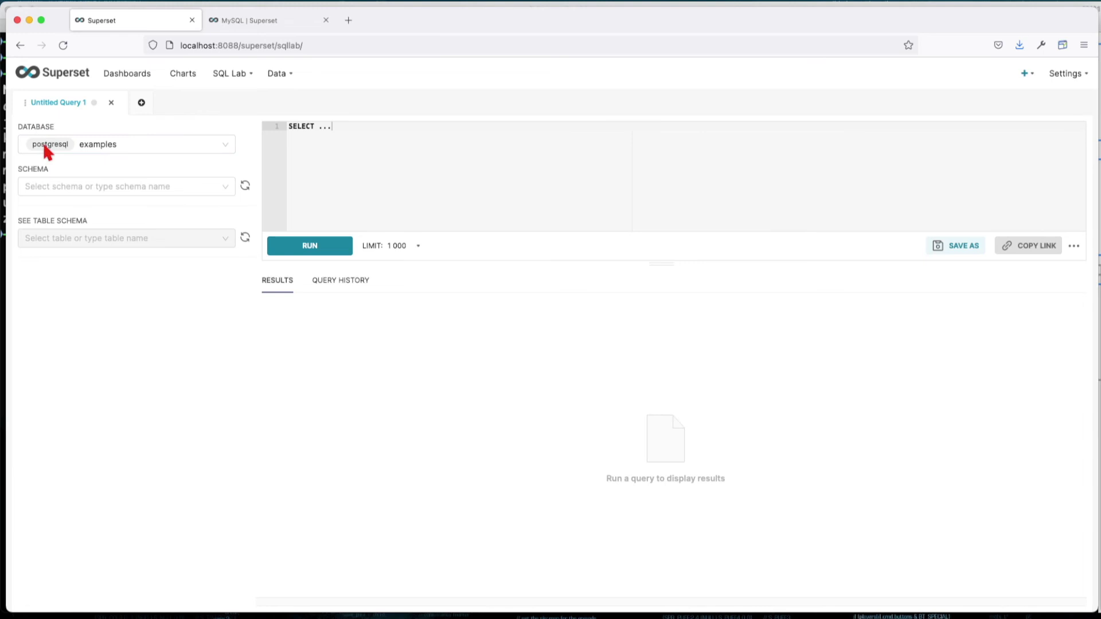
# - In SQL Lab, select the MySQL database and demo schema, then preview catalog_cars
pyautogui.click(232, 148)
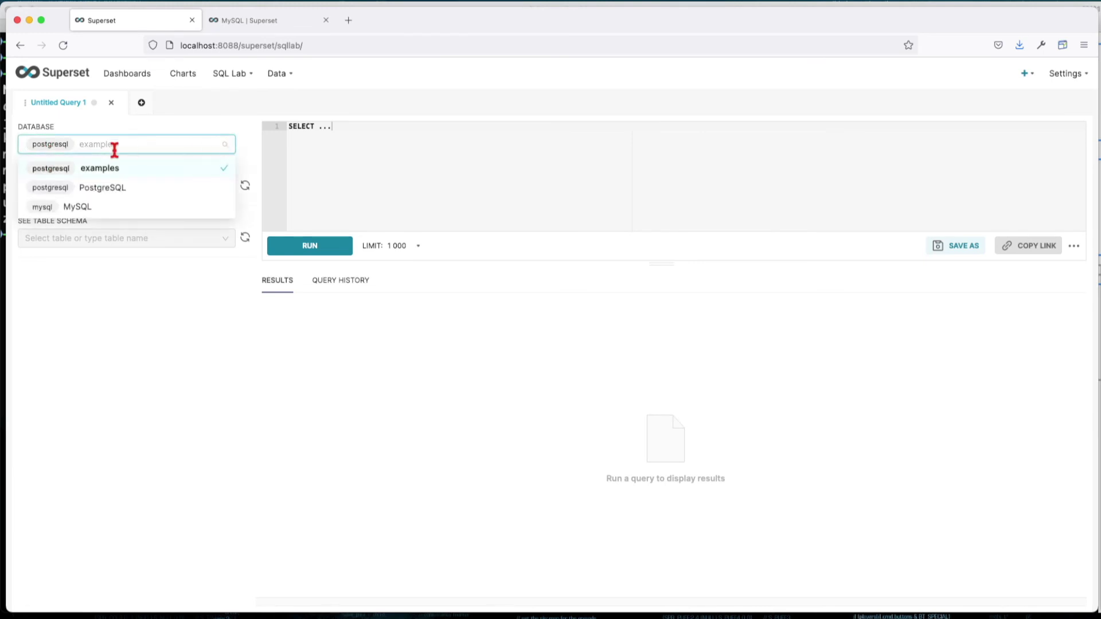
pyautogui.click(79, 213)
pyautogui.click(221, 186)
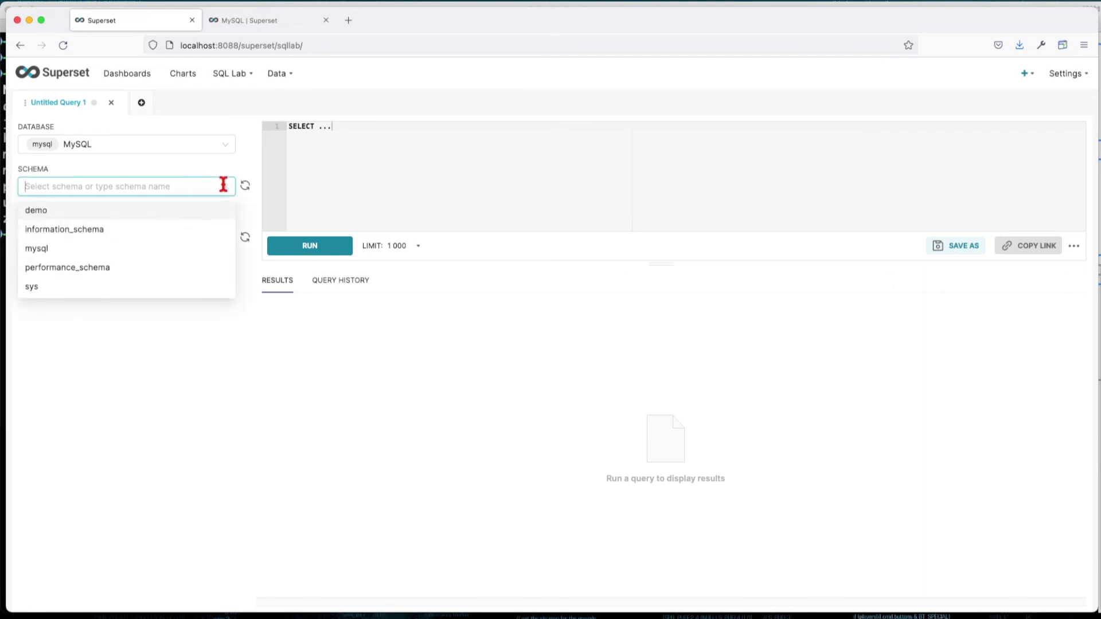
pyautogui.click(40, 212)
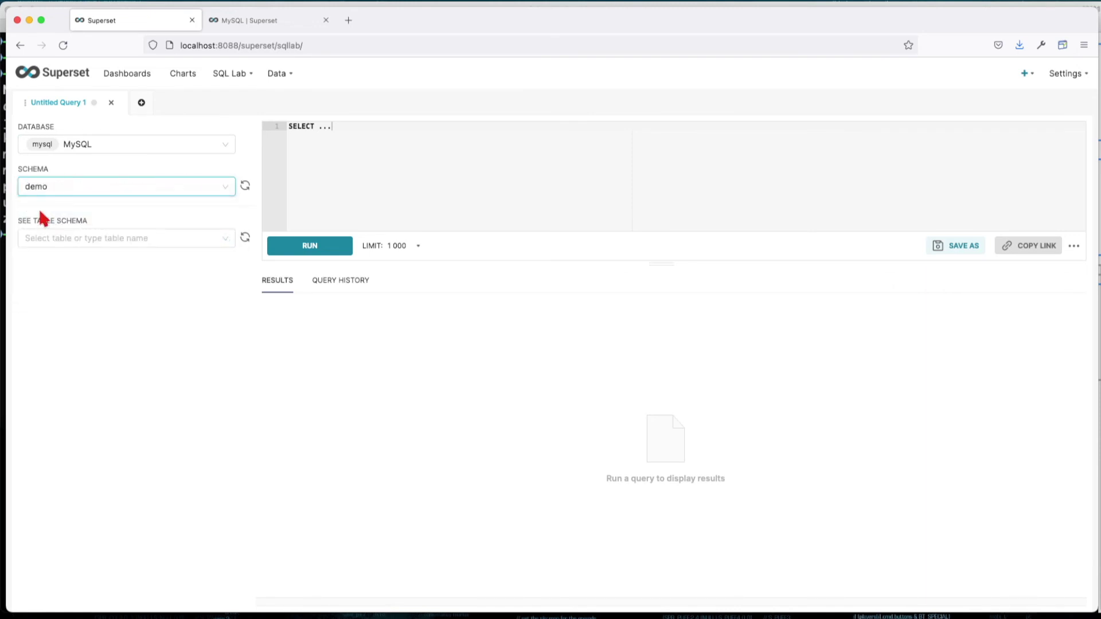
pyautogui.click(75, 237)
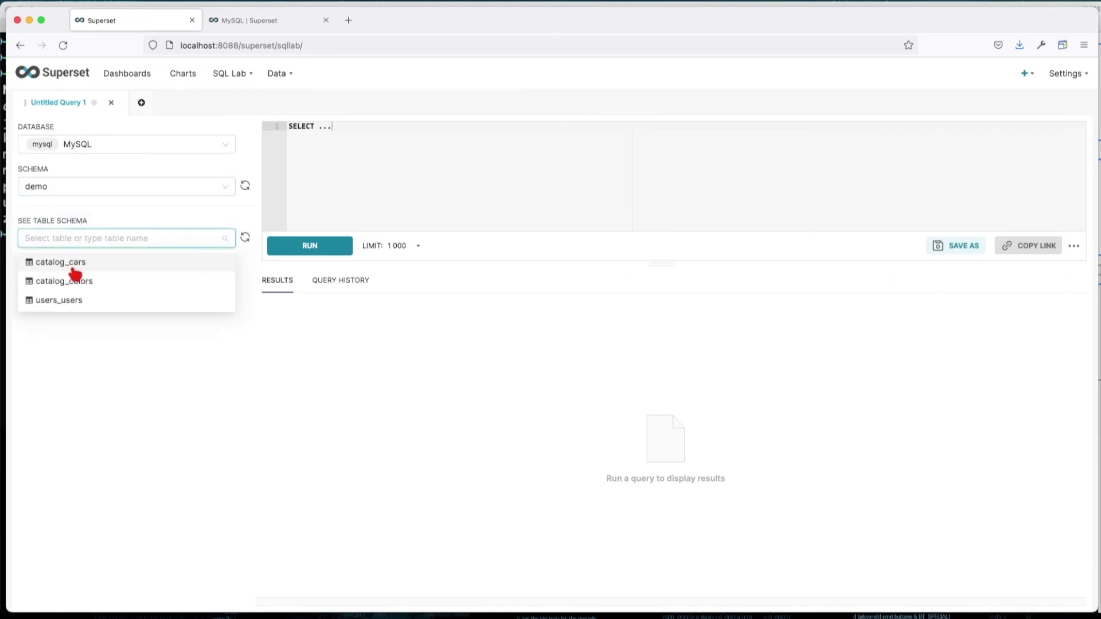
pyautogui.click(74, 265)
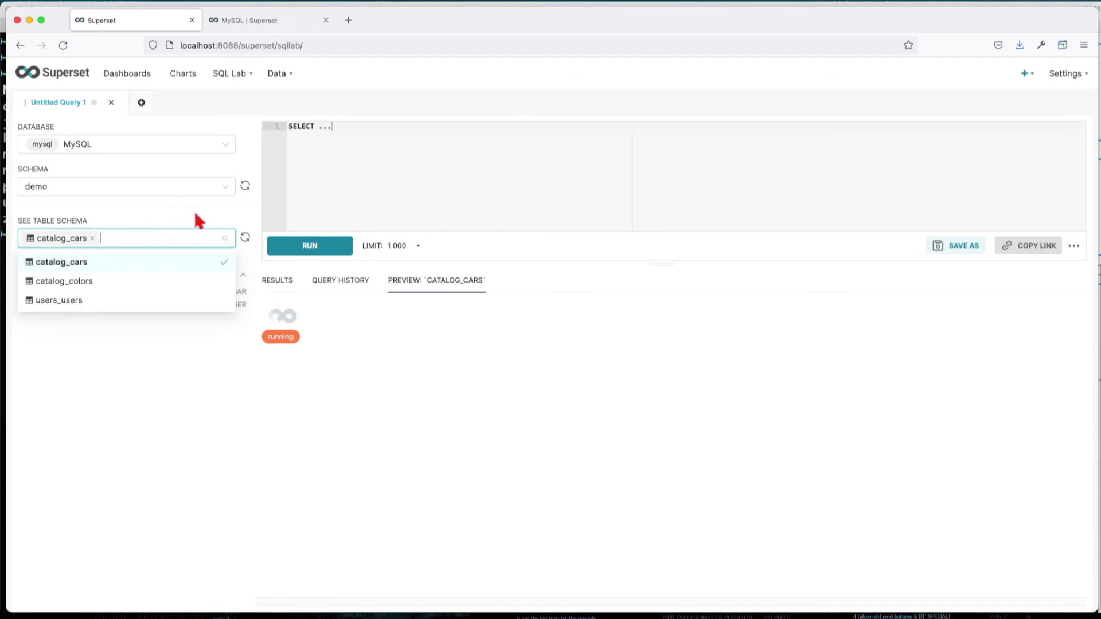
pyautogui.click(325, 328)
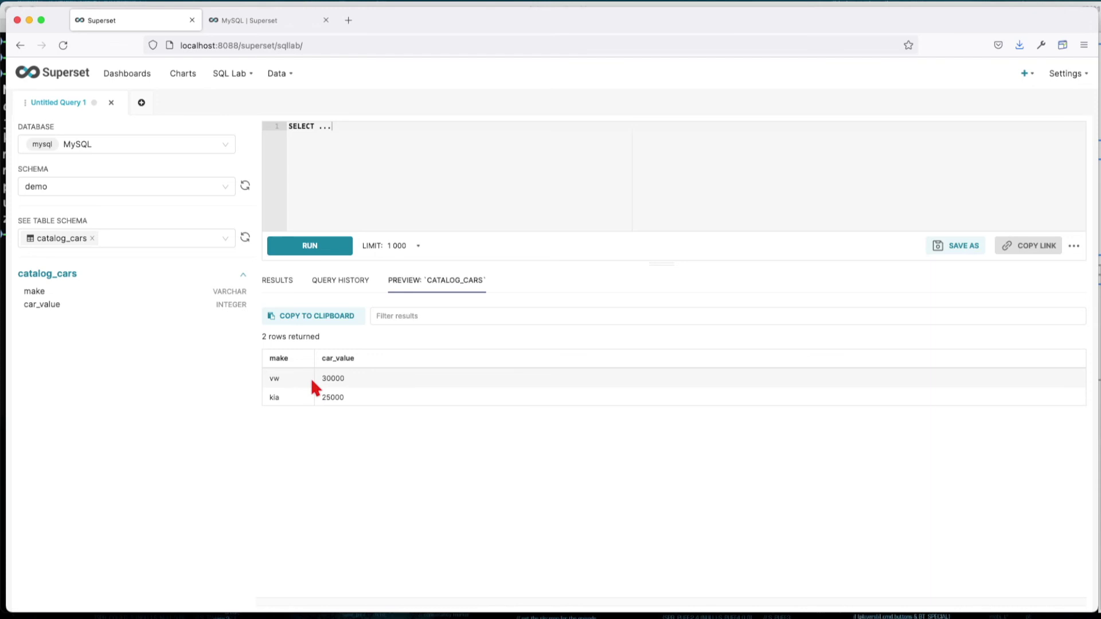
# - Preview catalog_colors alongside catalog_cars and switch between their preview tabs
pyautogui.click(225, 239)
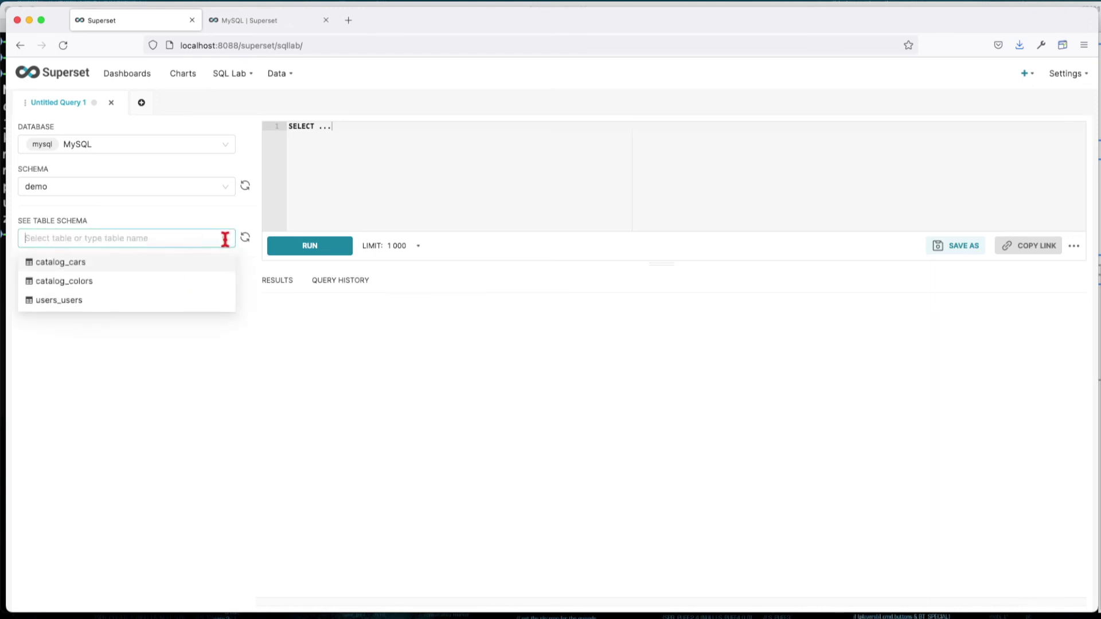
pyautogui.click(80, 283)
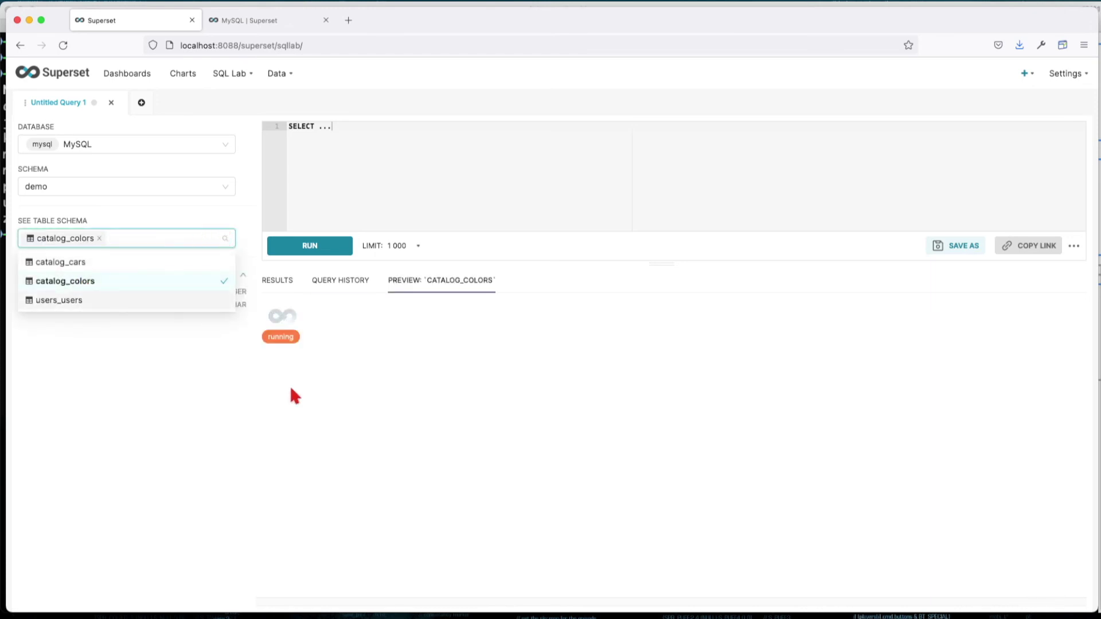
pyautogui.click(198, 237)
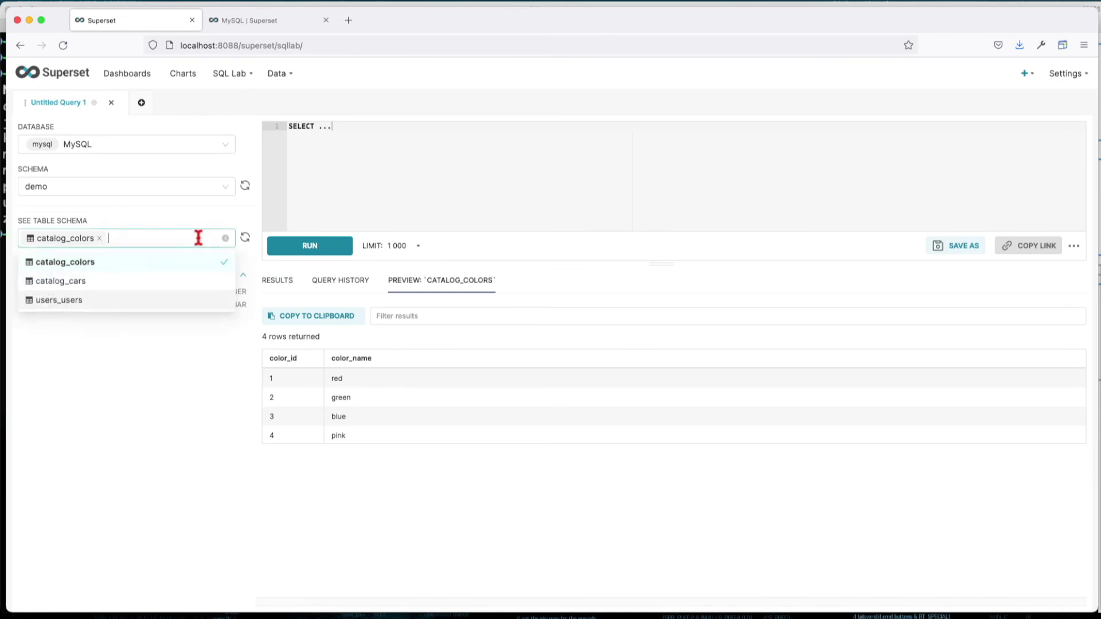
pyautogui.click(73, 283)
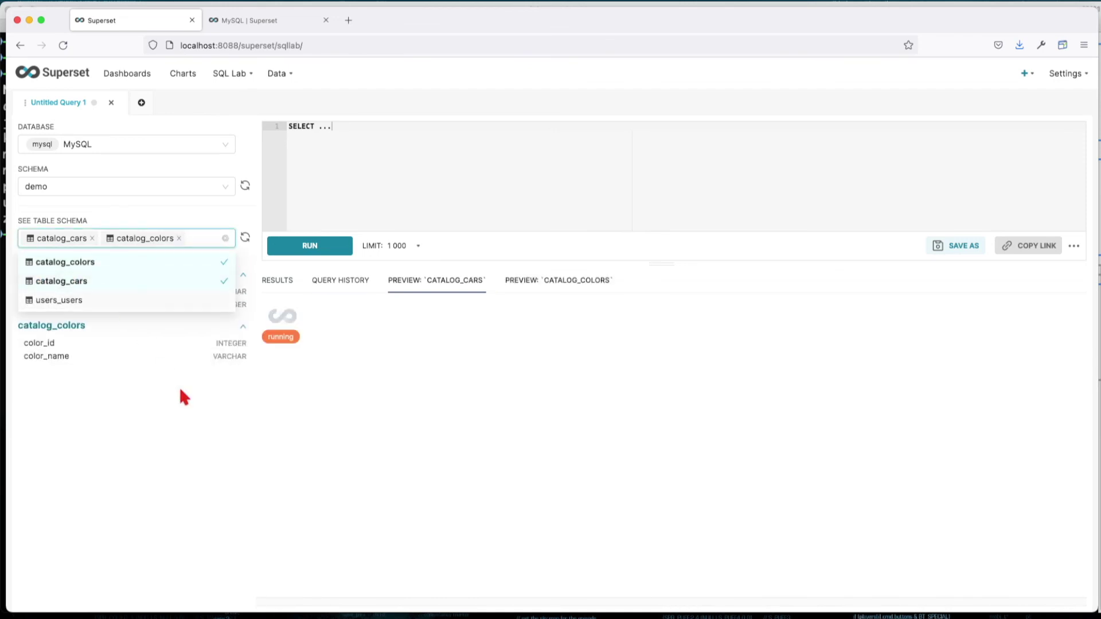
pyautogui.click(353, 476)
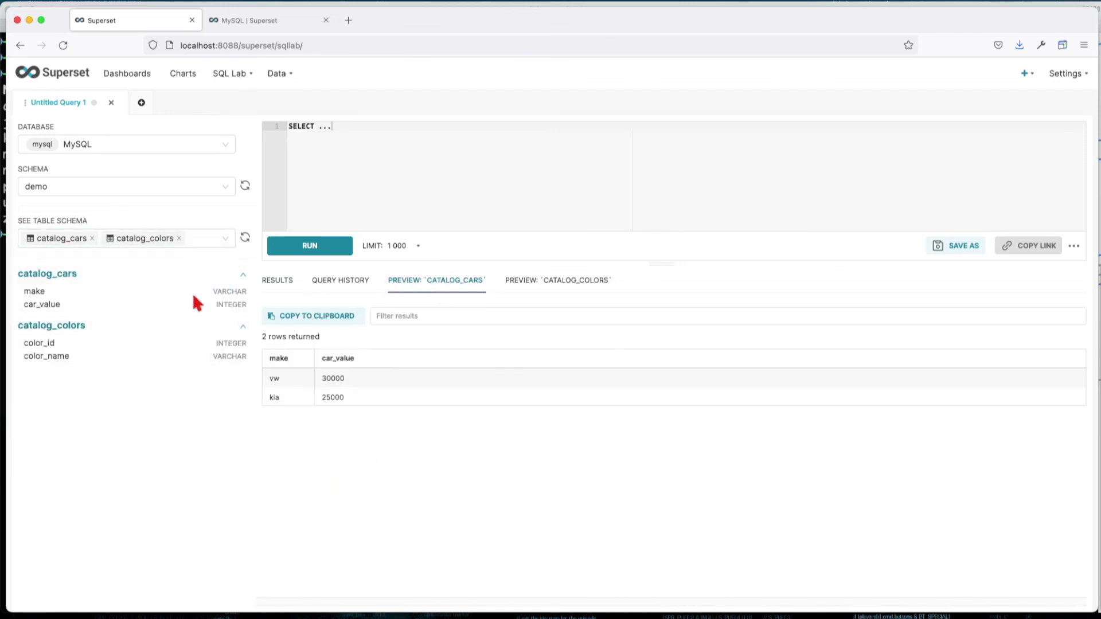
pyautogui.click(536, 282)
pyautogui.click(460, 285)
pyautogui.click(577, 282)
# - Add the users_users table preview and browse the catalog_cars and catalog_colors tabs
pyautogui.click(197, 239)
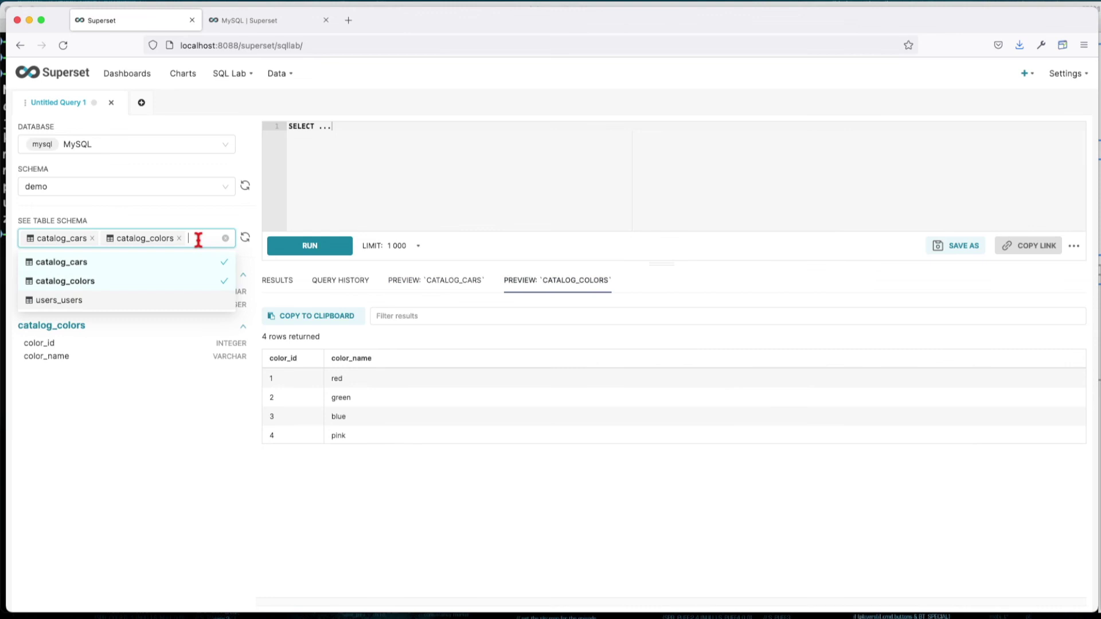
pyautogui.click(69, 301)
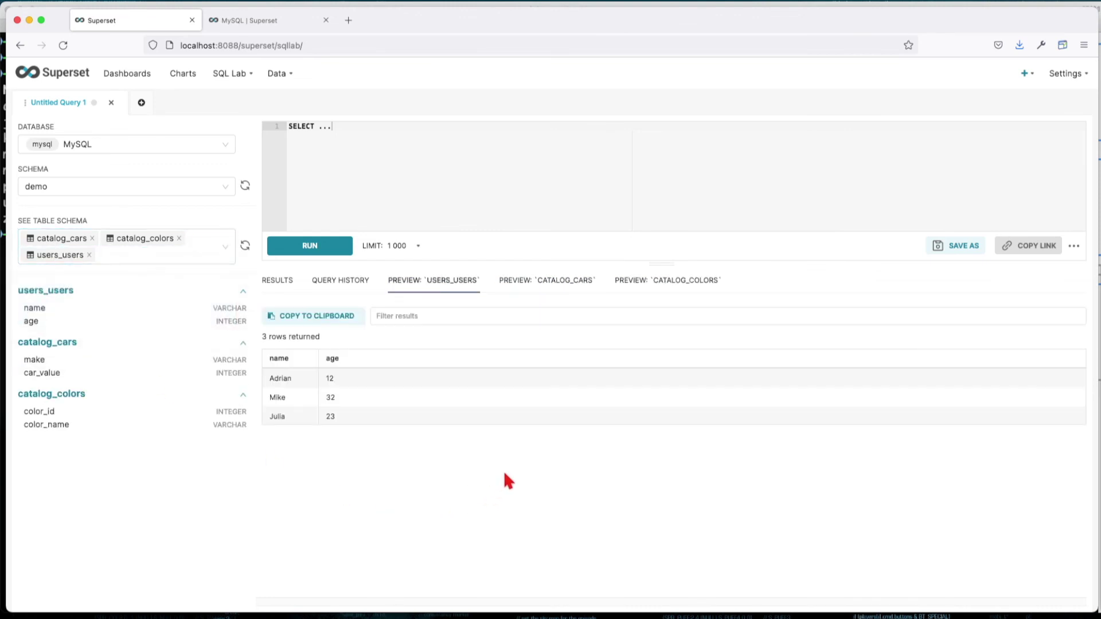
pyautogui.click(568, 281)
pyautogui.click(667, 281)
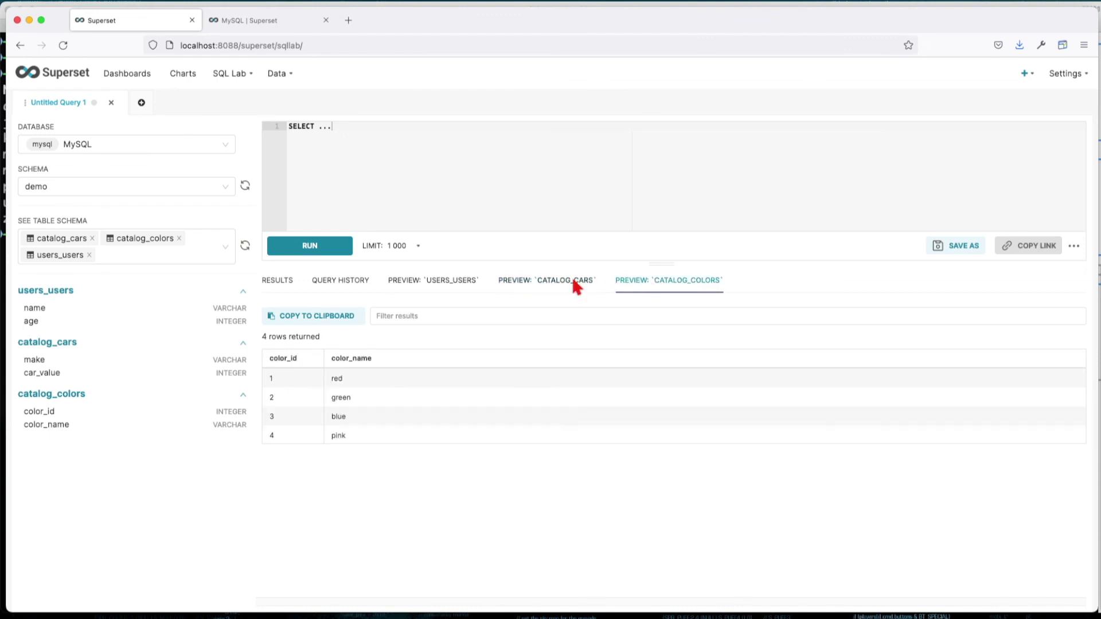
pyautogui.click(317, 152)
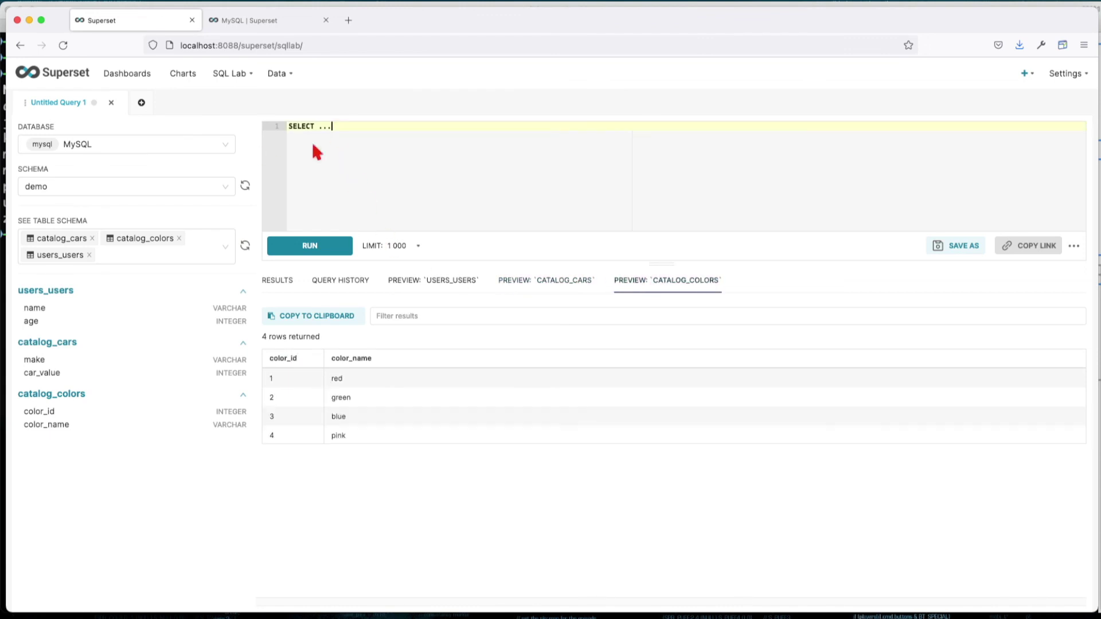
# - Open the Sales Dashboard and edit its Quarterly Revenue chart from the chart menu
pyautogui.click(113, 75)
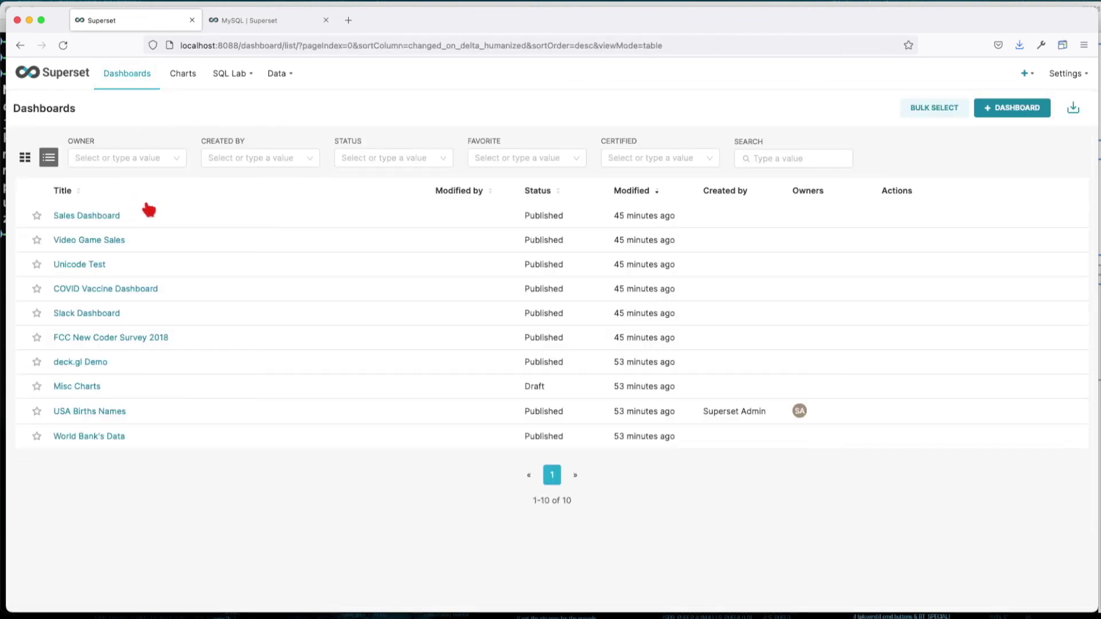
pyautogui.click(97, 221)
pyautogui.scroll(-1, 489, 265)
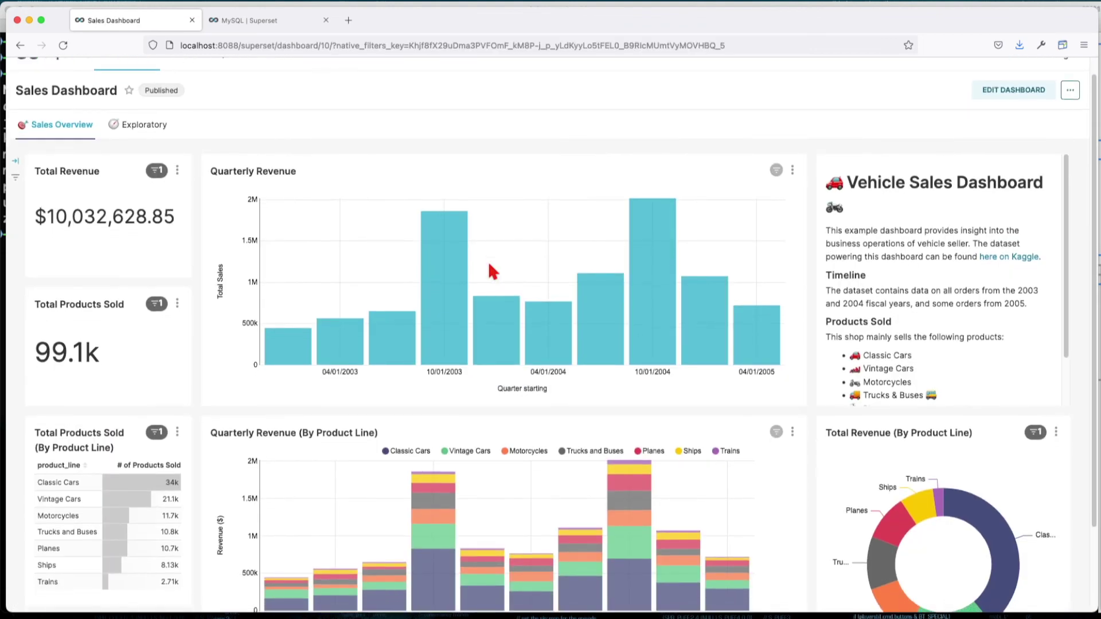
pyautogui.scroll(1, 492, 272)
pyautogui.click(792, 189)
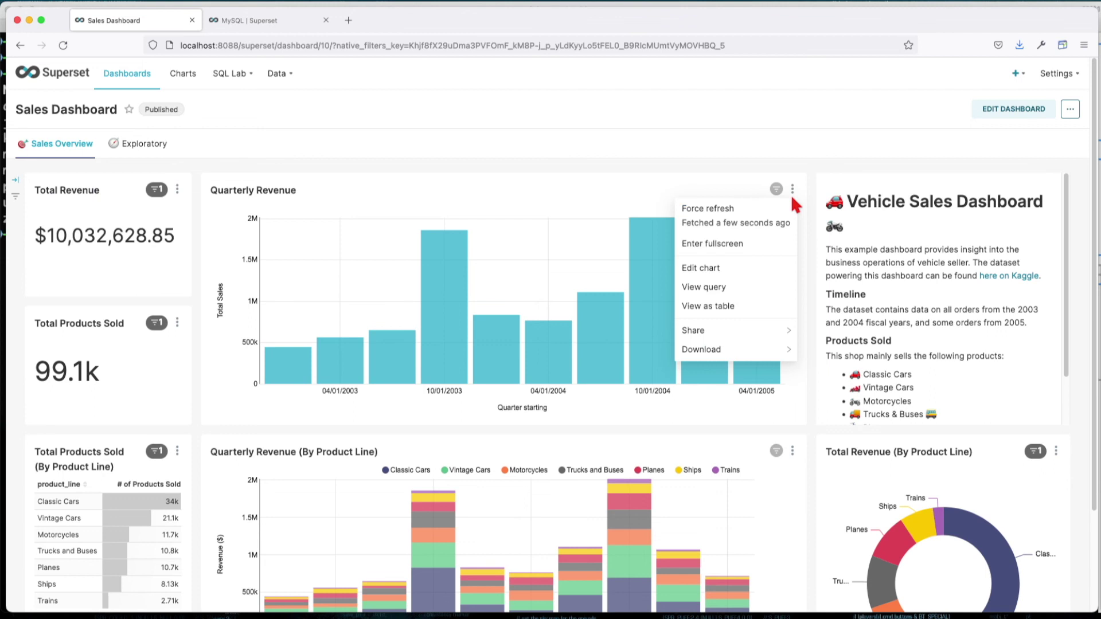
pyautogui.click(696, 268)
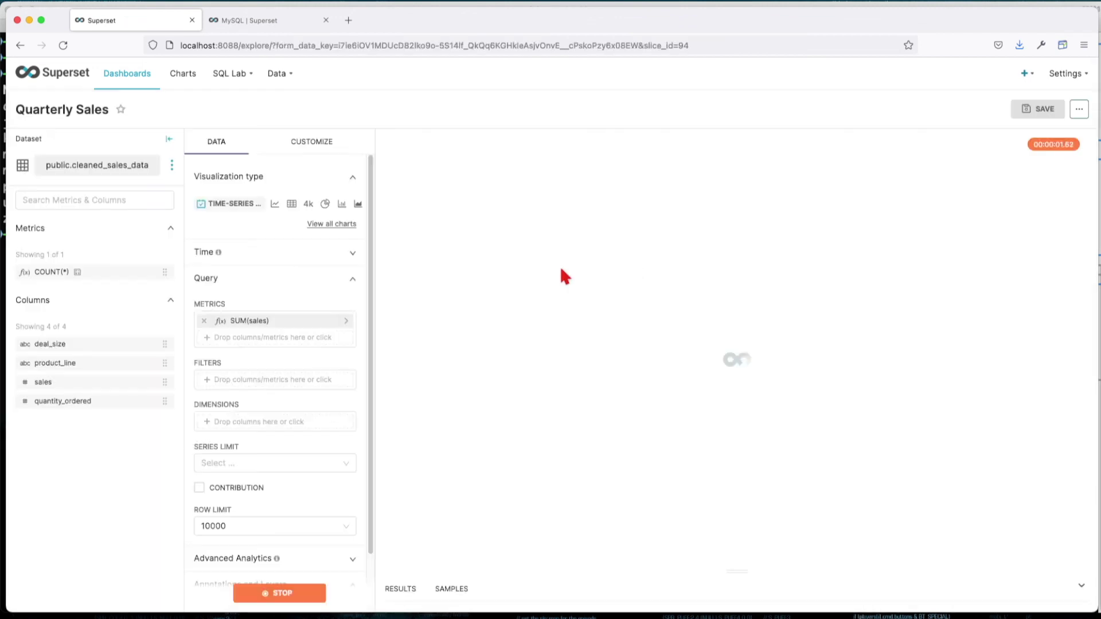